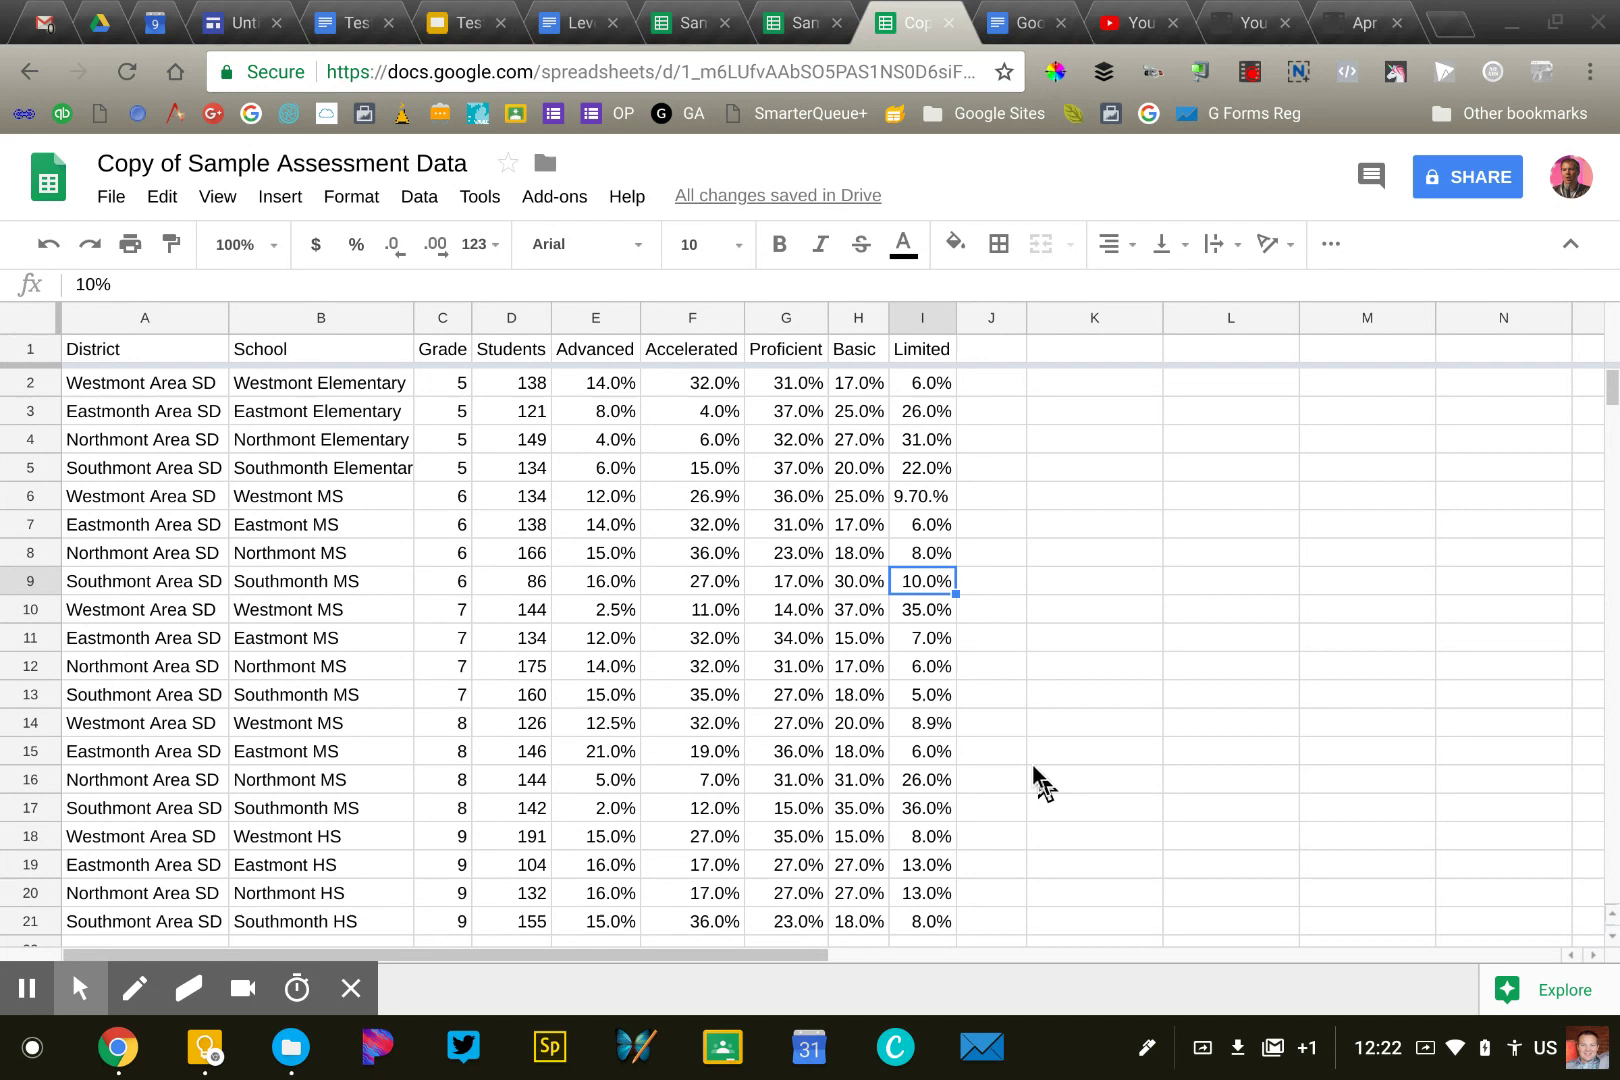
Review the table's School, Grade, Students and Advanced–Limited percentage columns
left_click(768, 632)
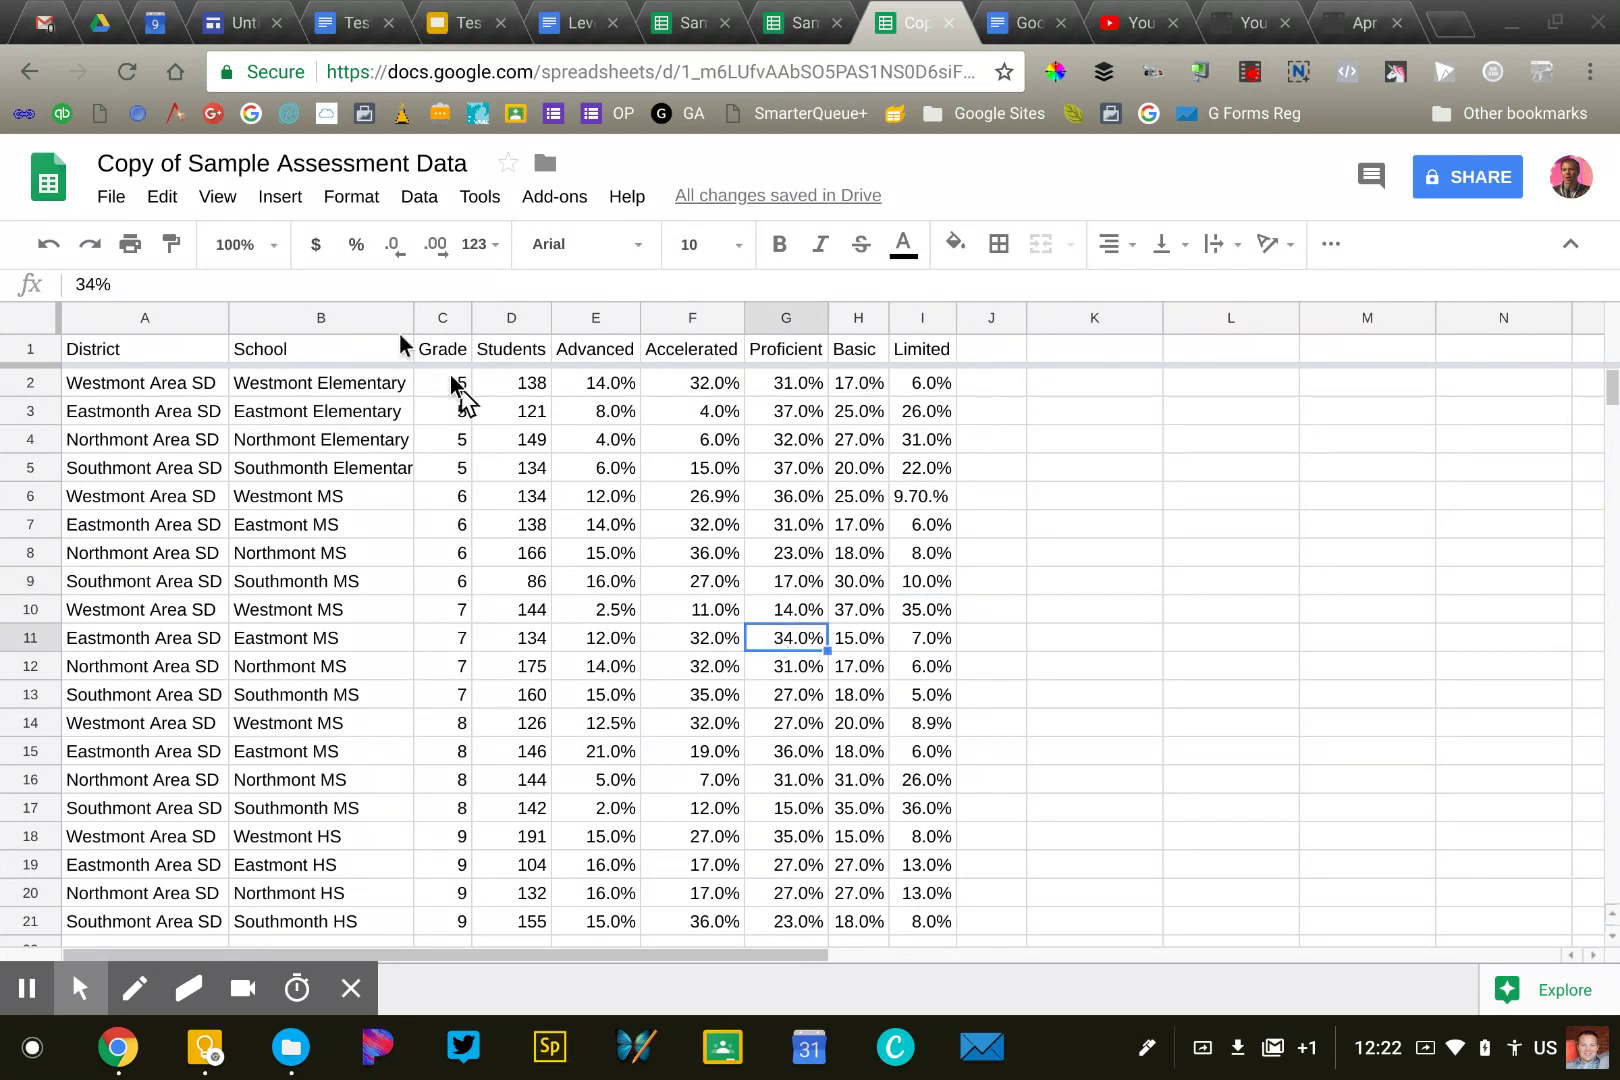
left_click(130, 348)
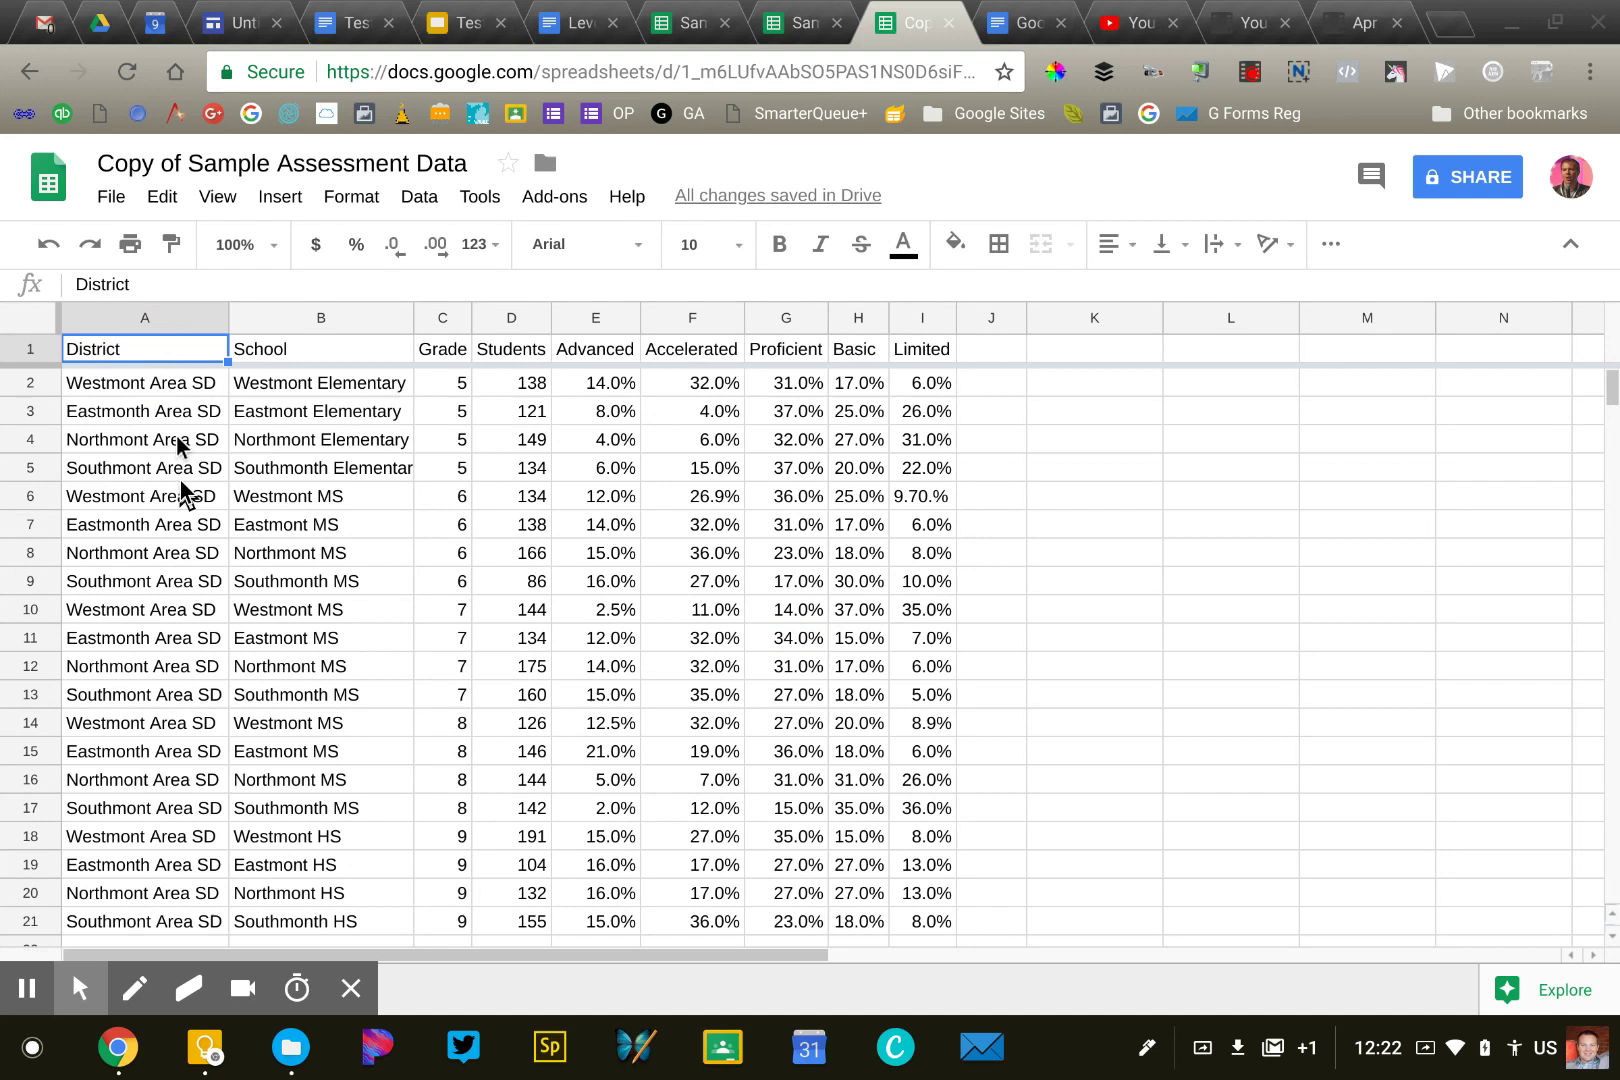
left_click(329, 318)
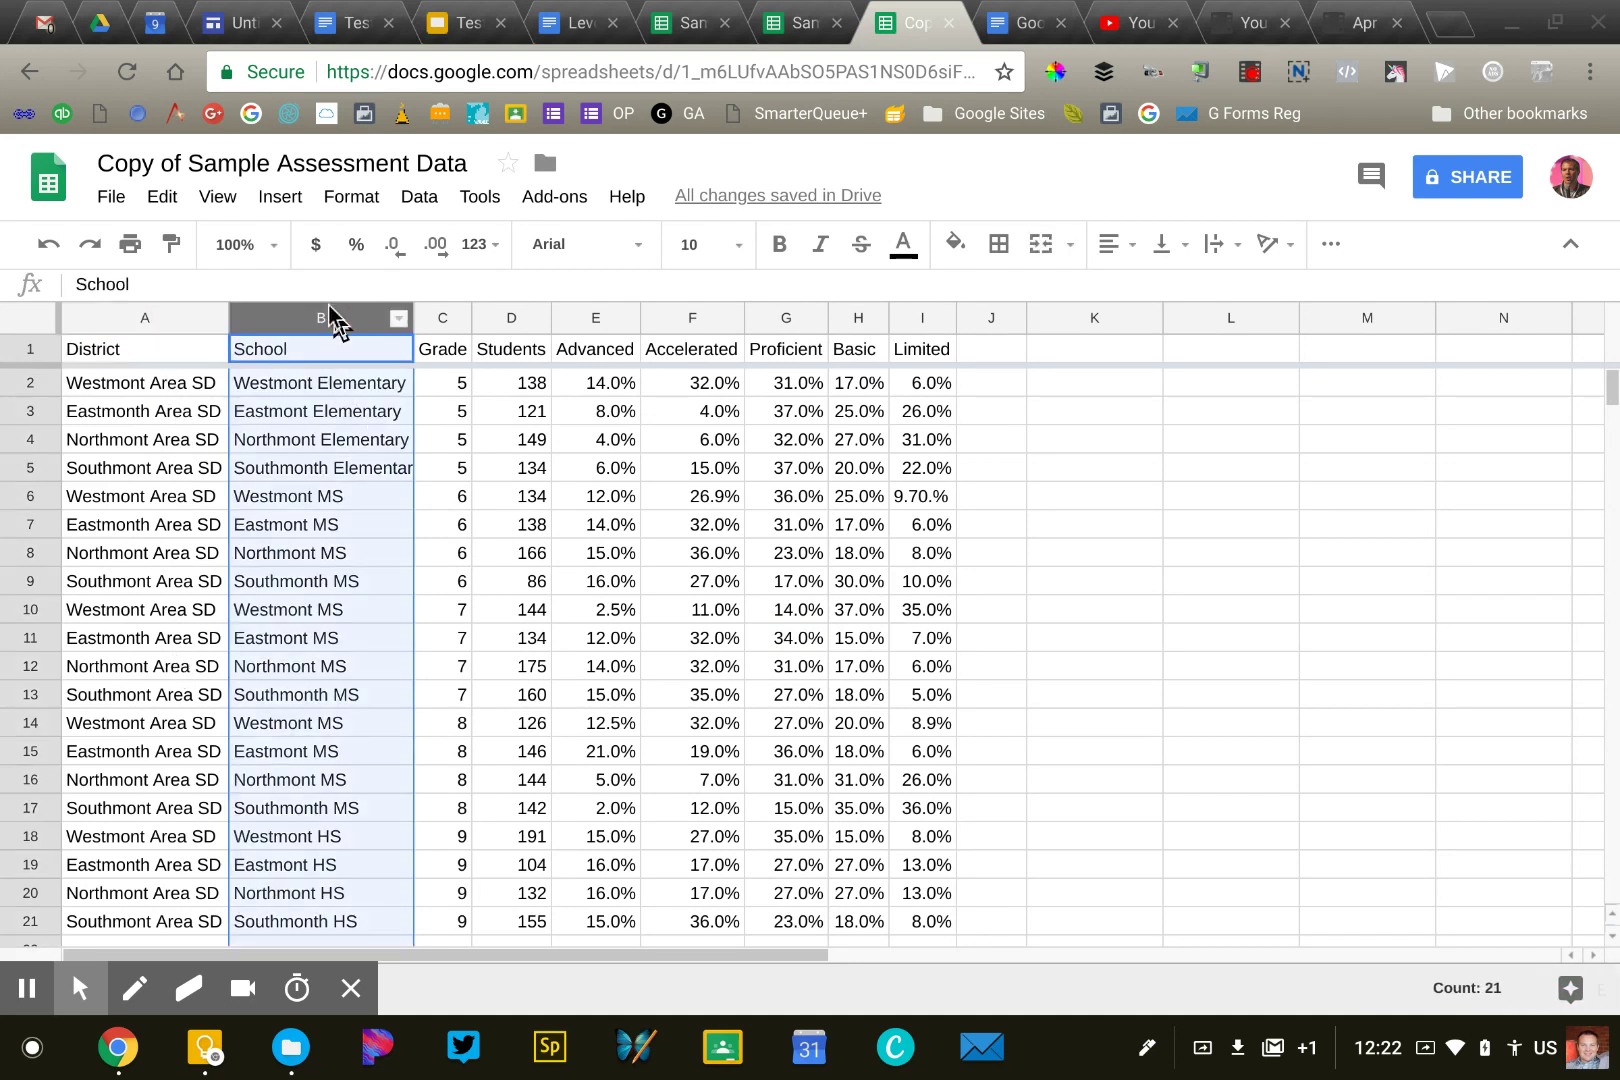
left_click(428, 320)
left_click(491, 318)
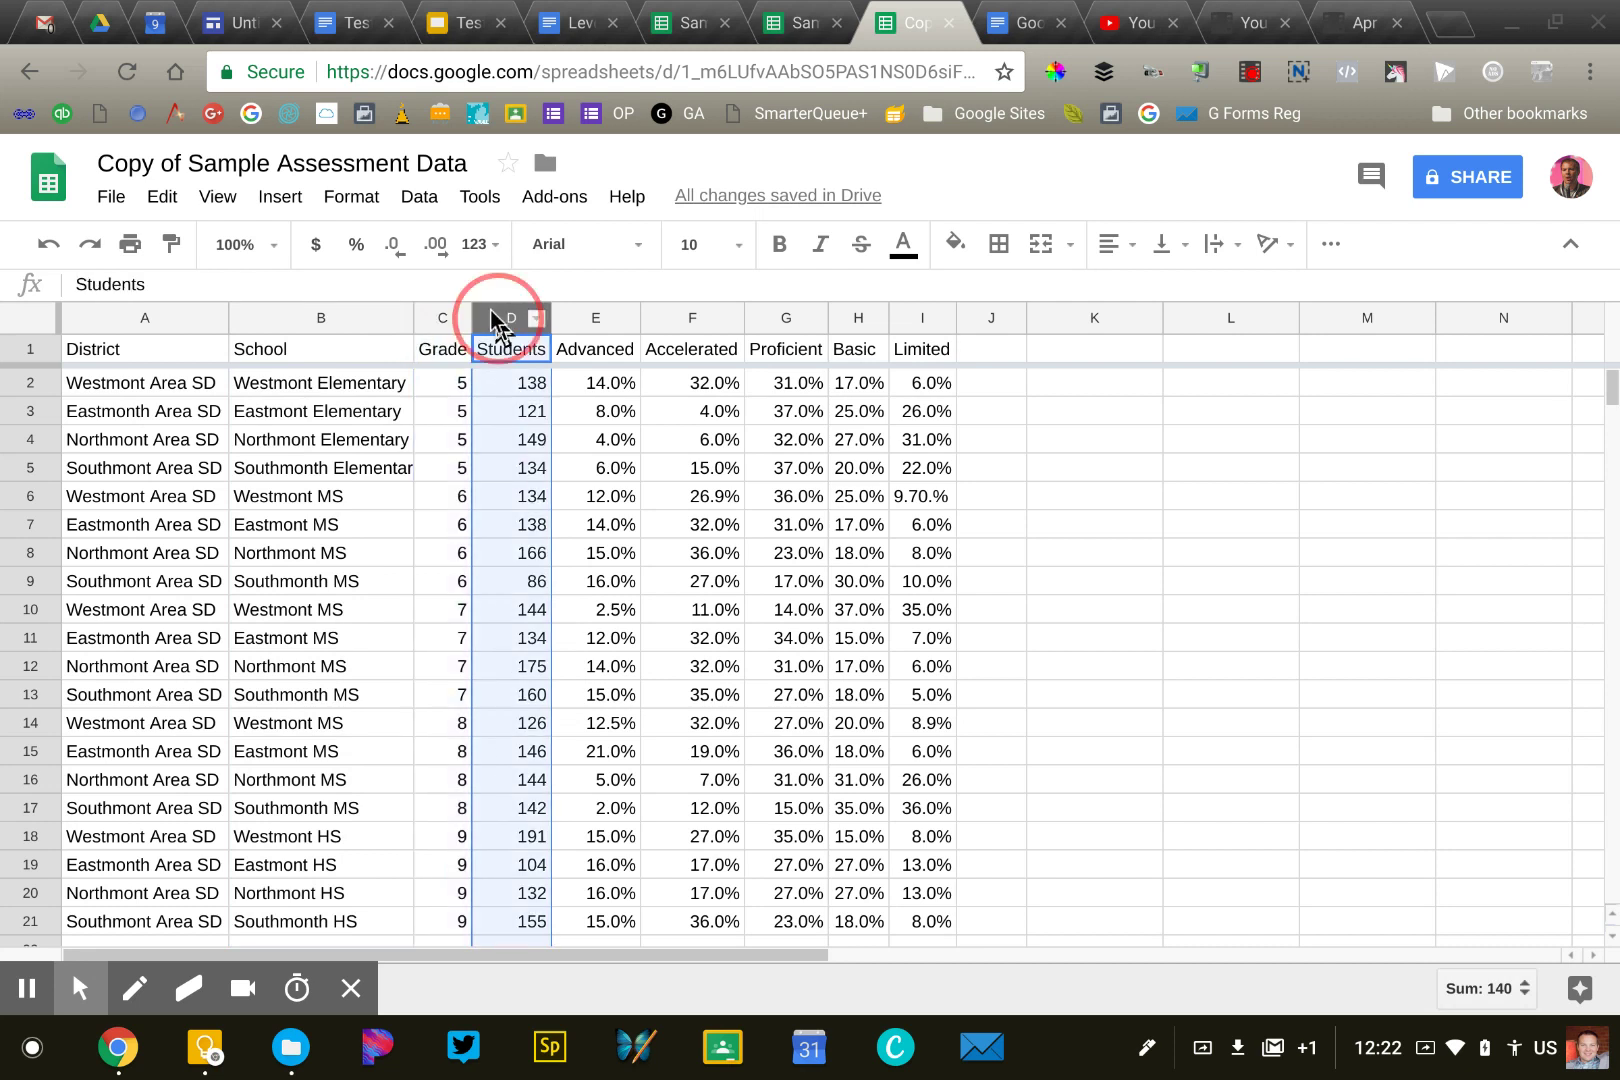
left_click(583, 440)
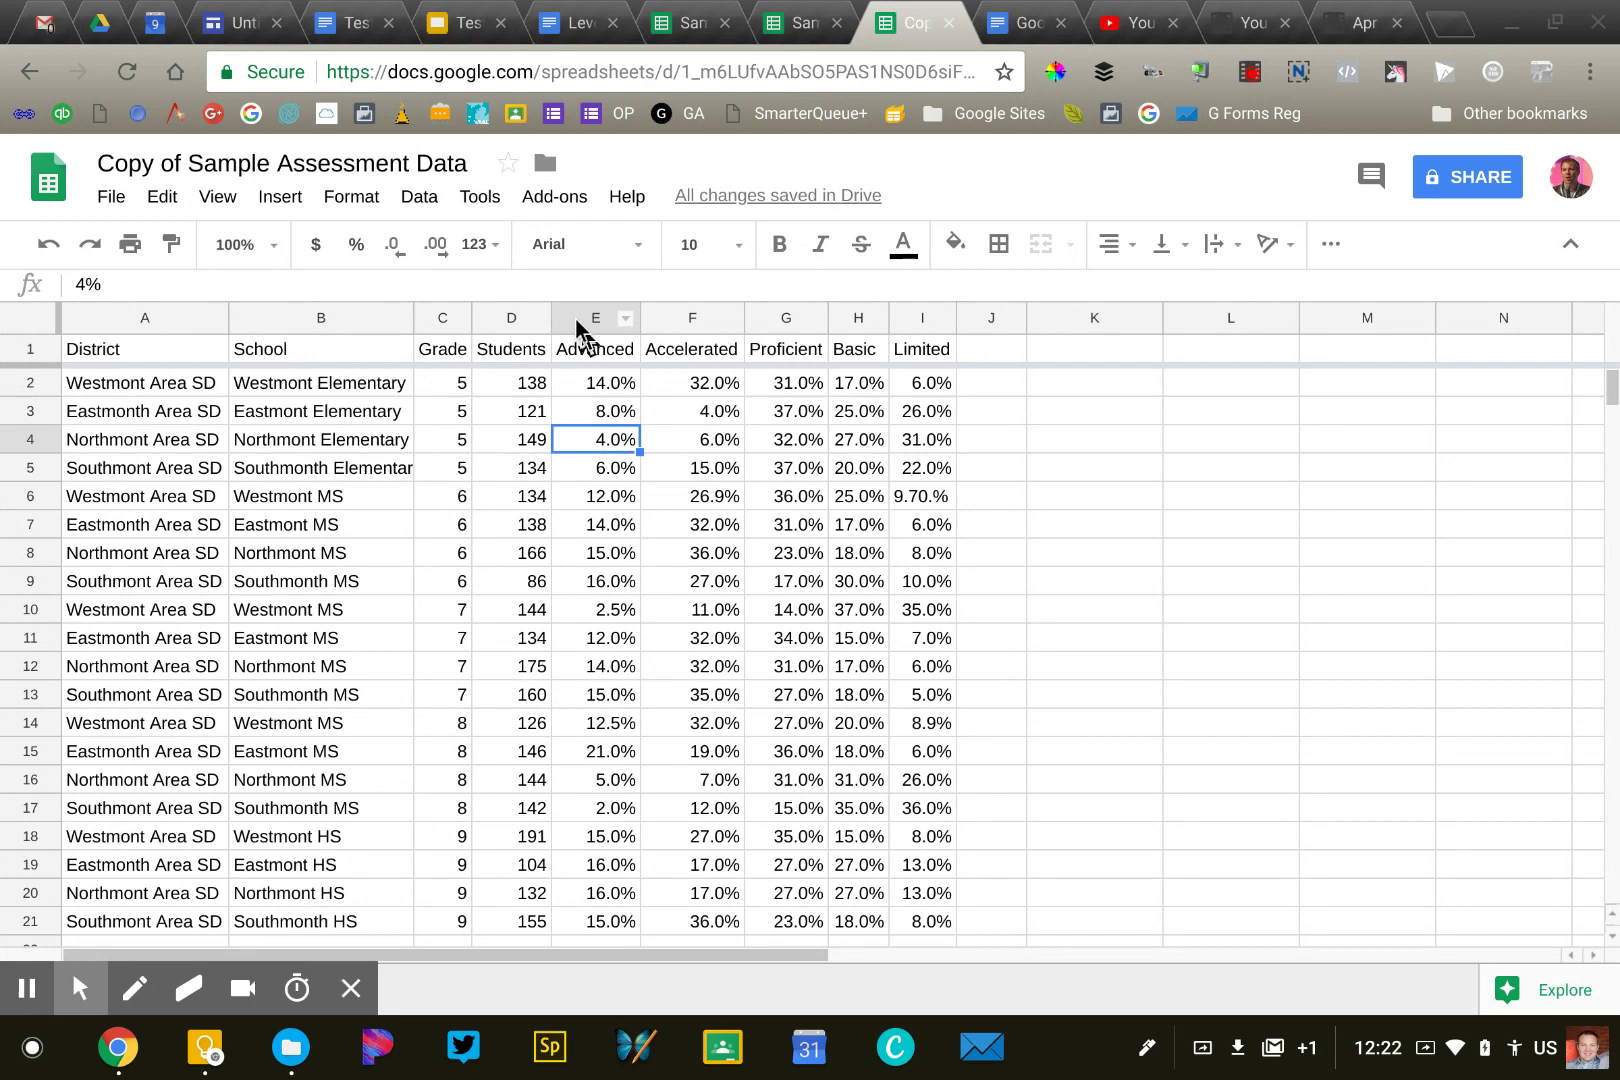
left_click(575, 348)
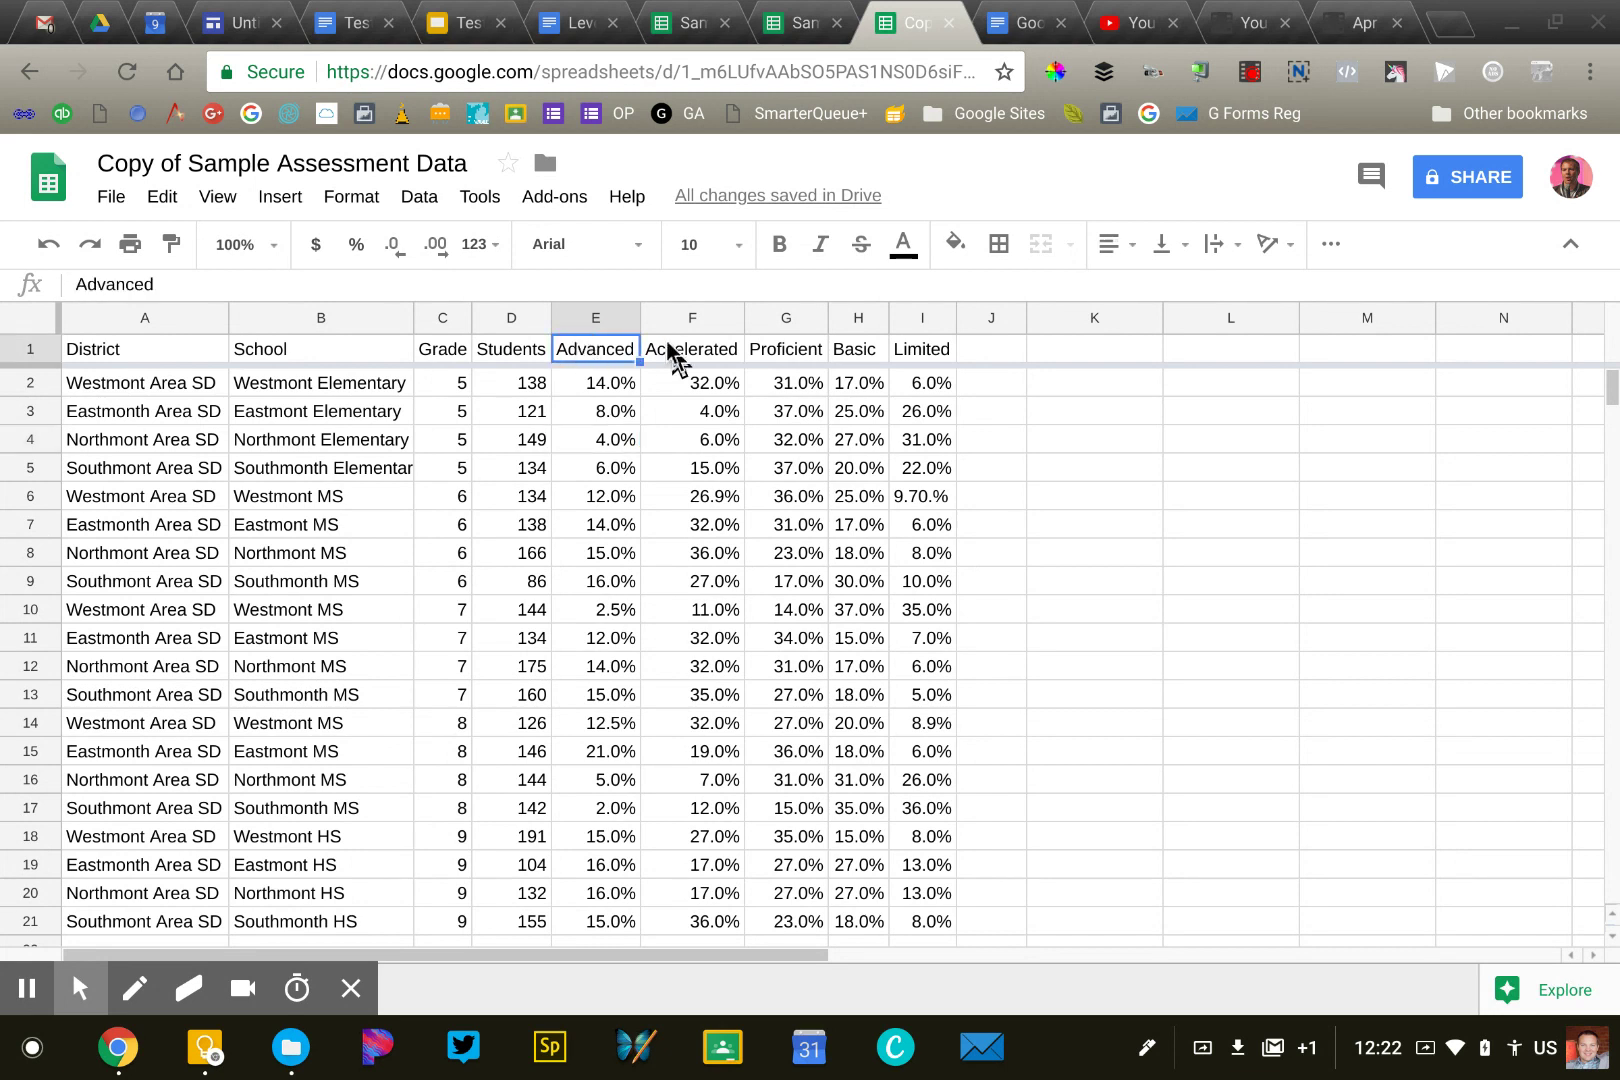
left_click(873, 420)
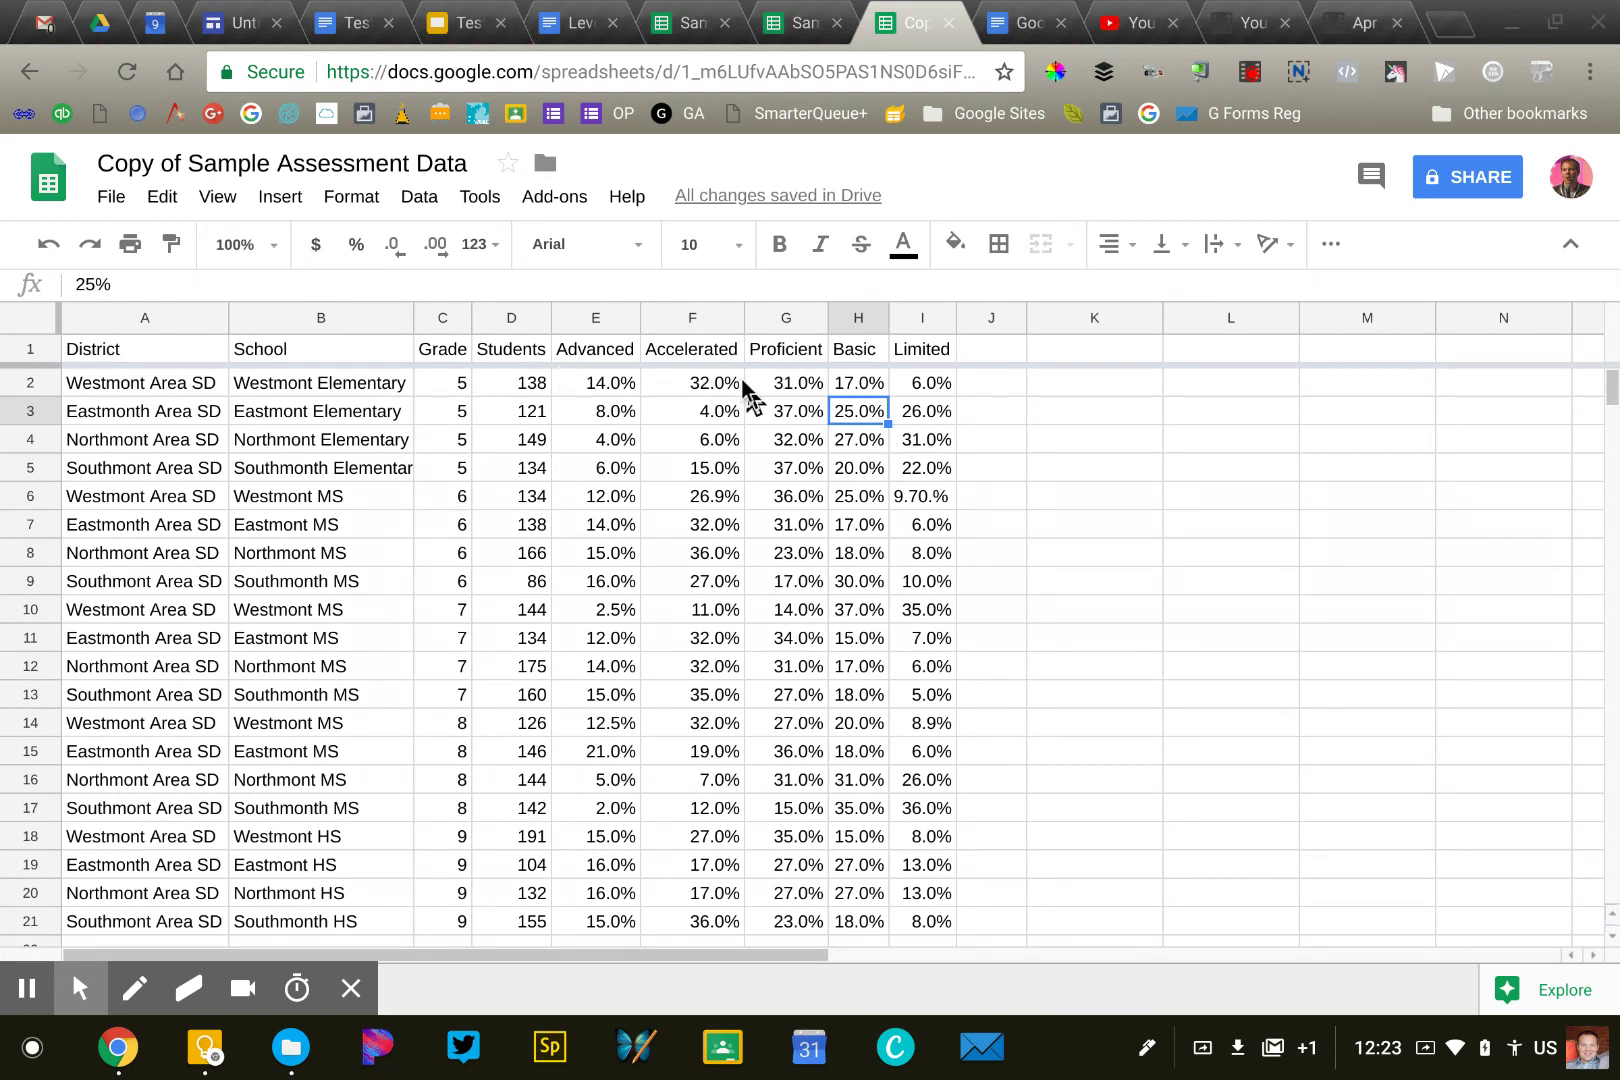
Insert the default stacked column chart from the data starting at A1
left_click(141, 343)
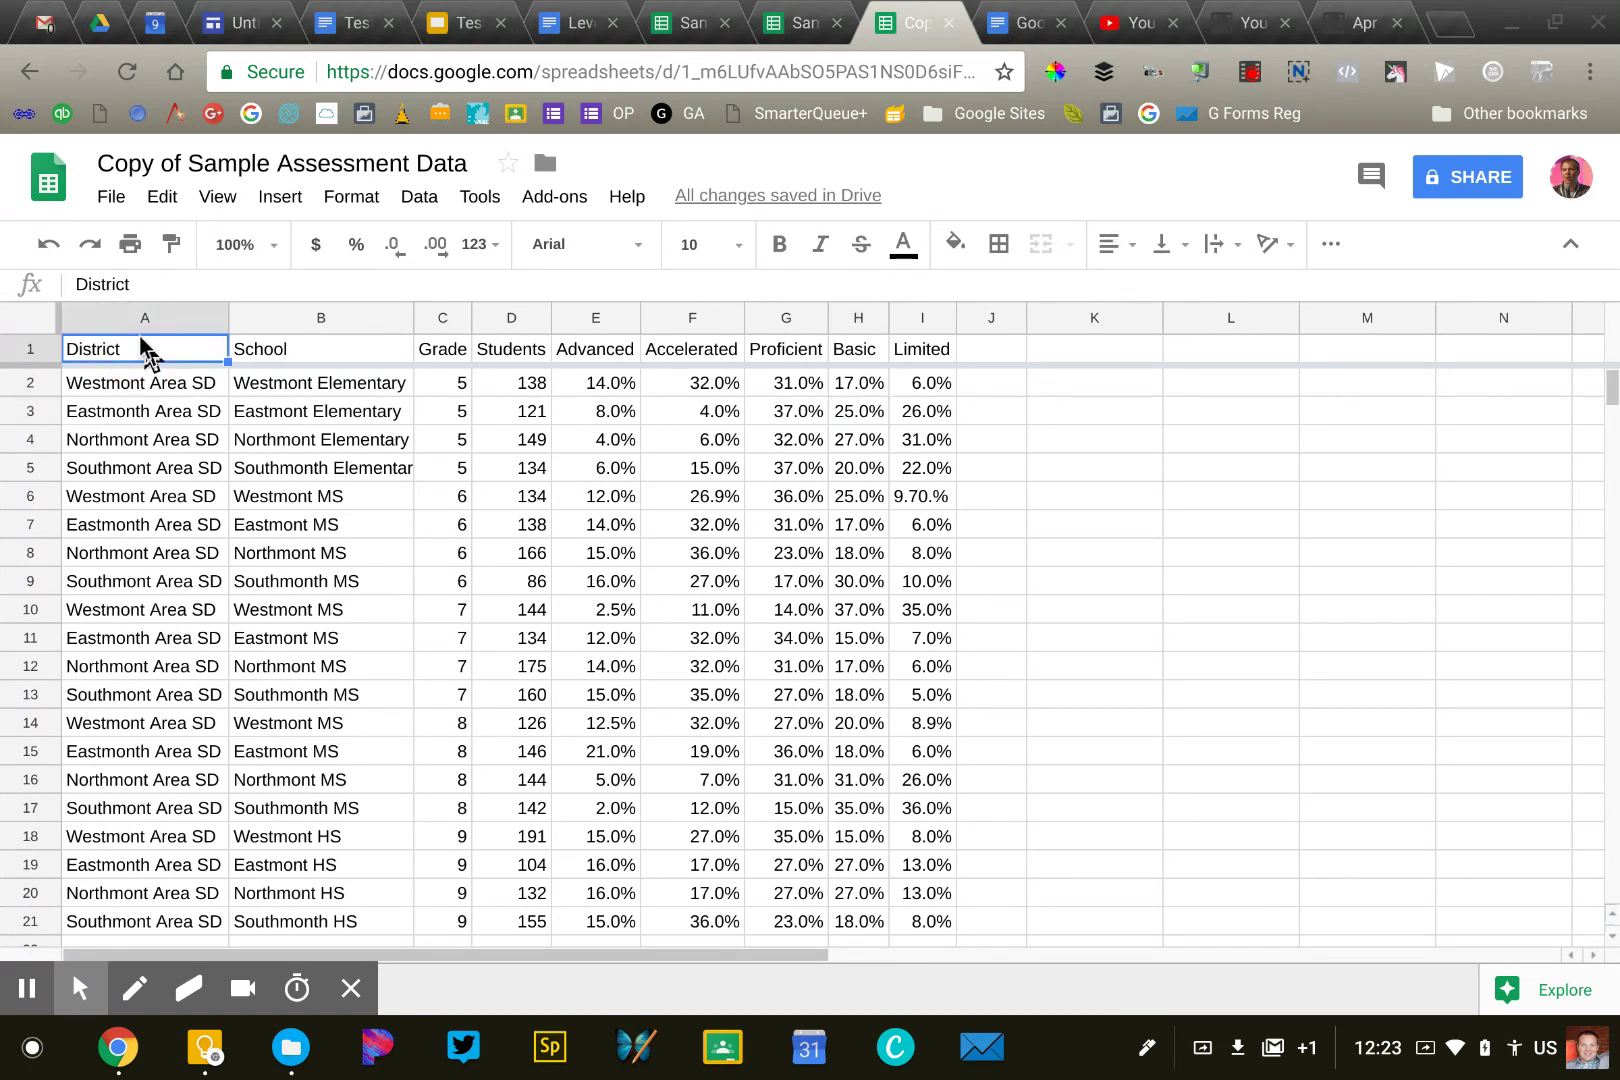
left_click(288, 200)
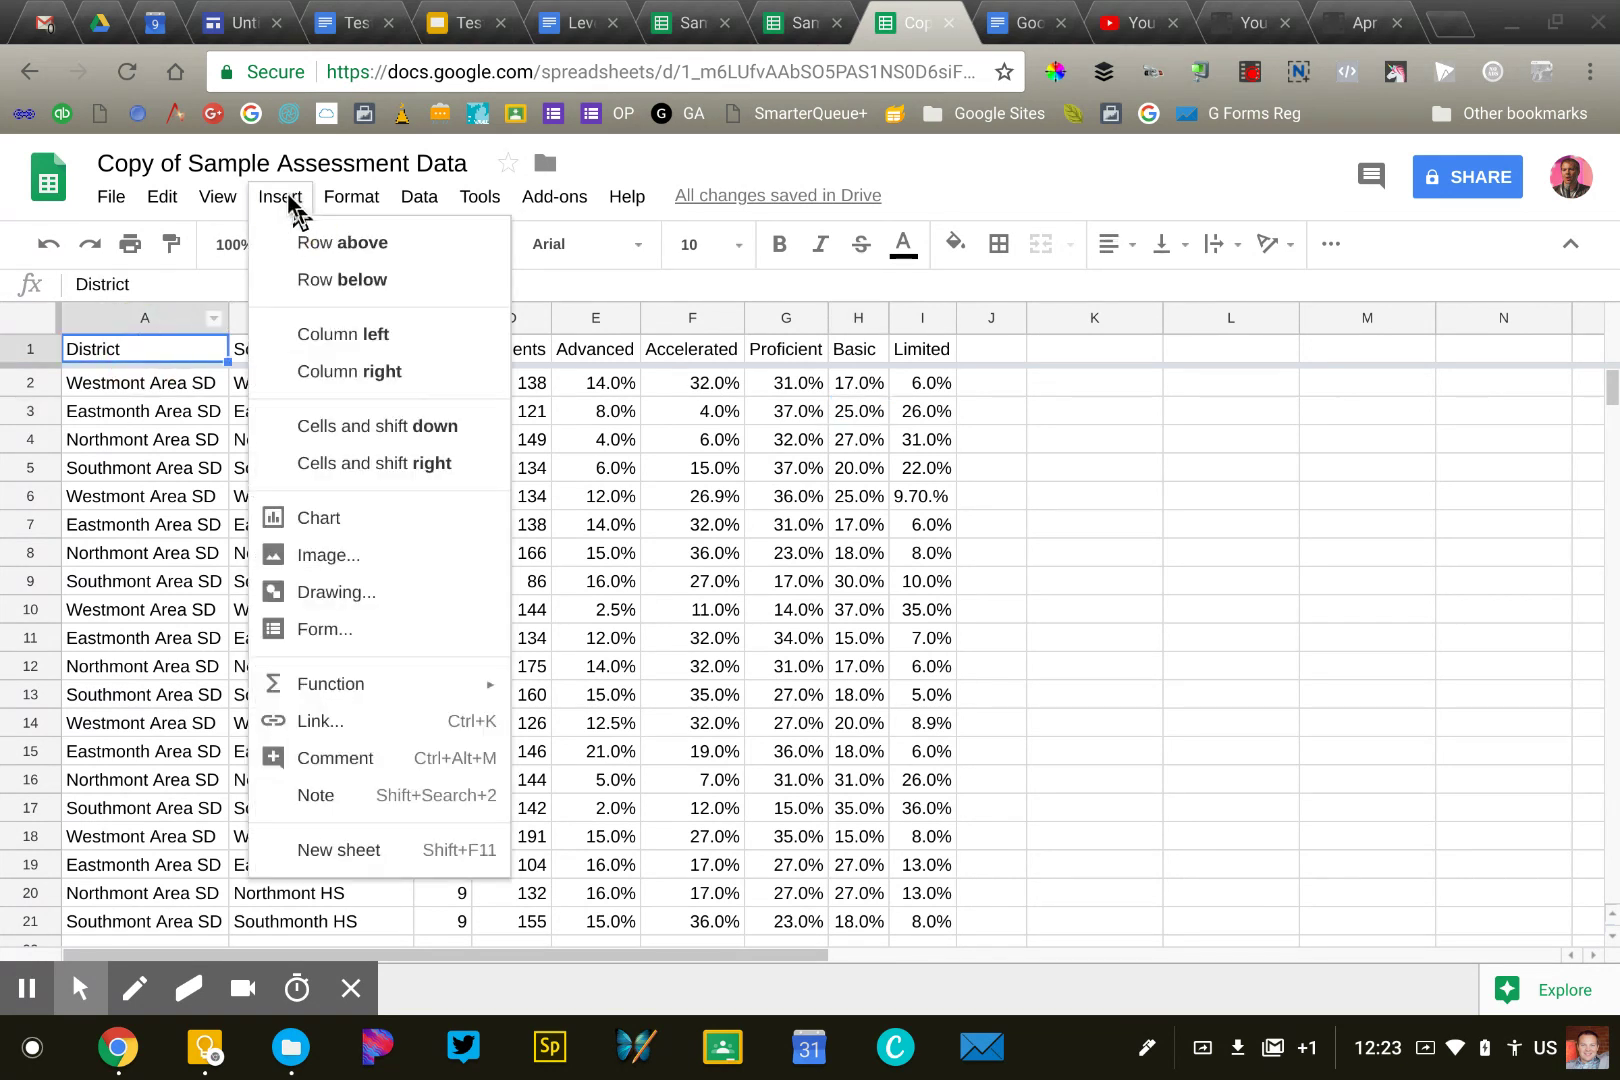
left_click(321, 519)
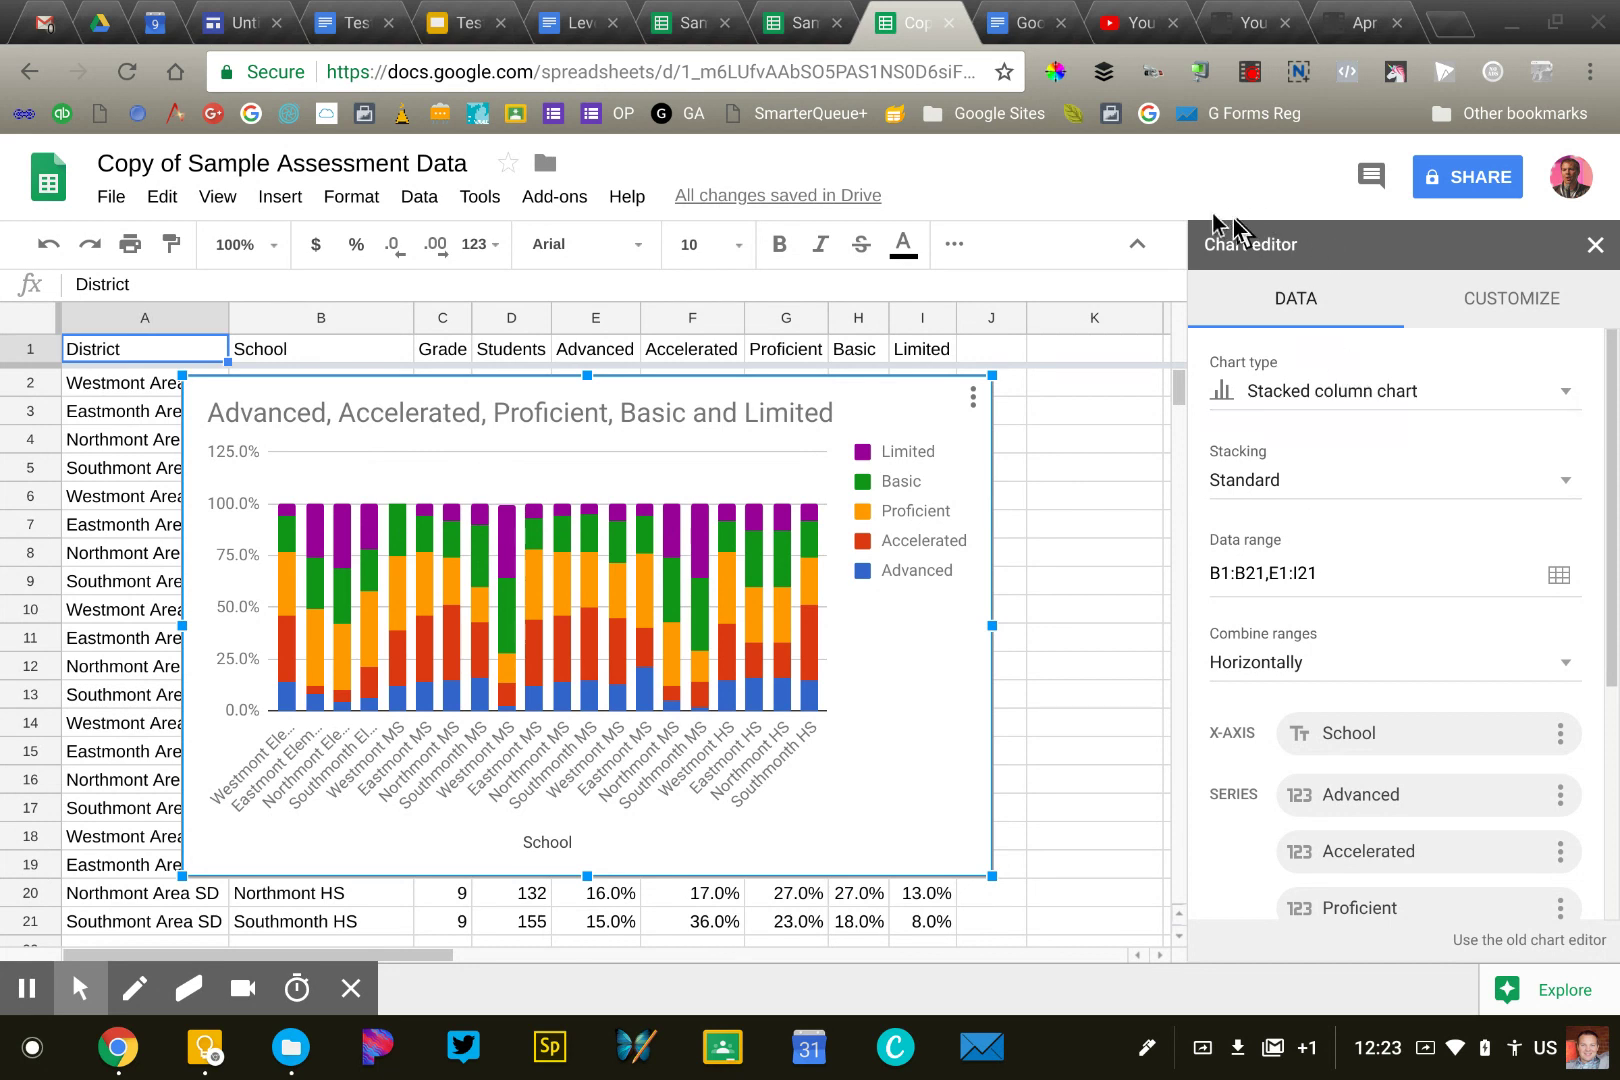
scroll(1453, 588, "down", 4)
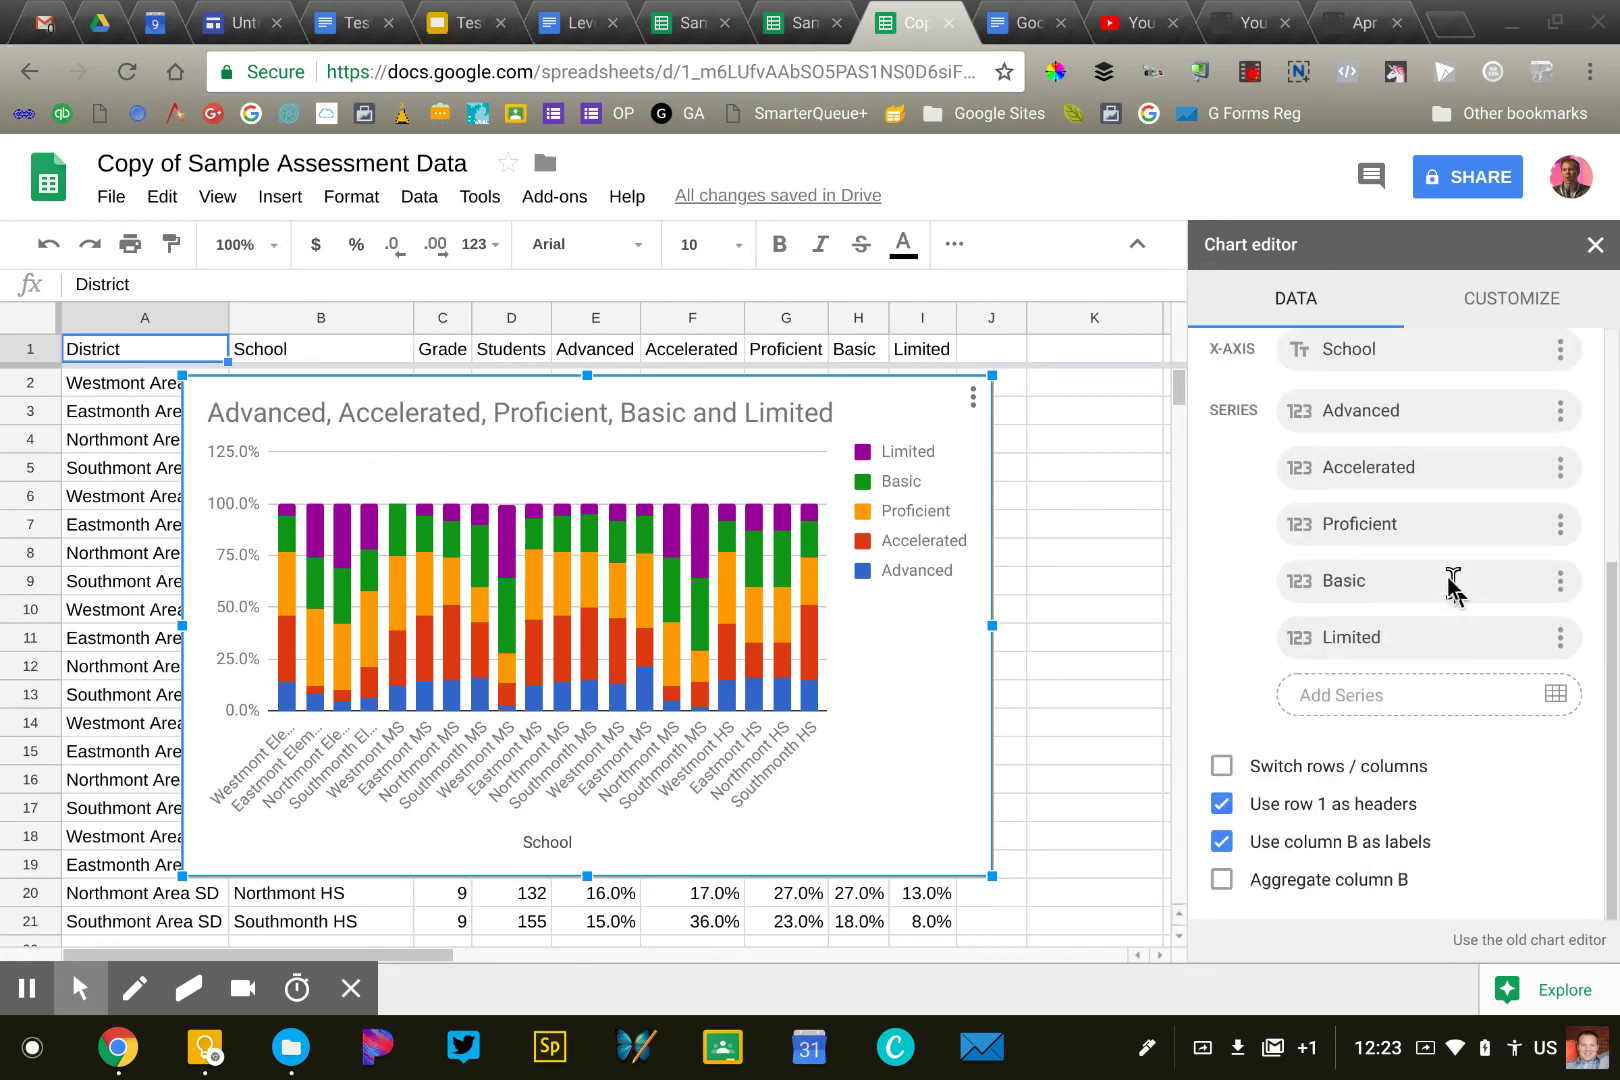
scroll(1453, 588, "up", 4)
scroll(1453, 588, "down", 1)
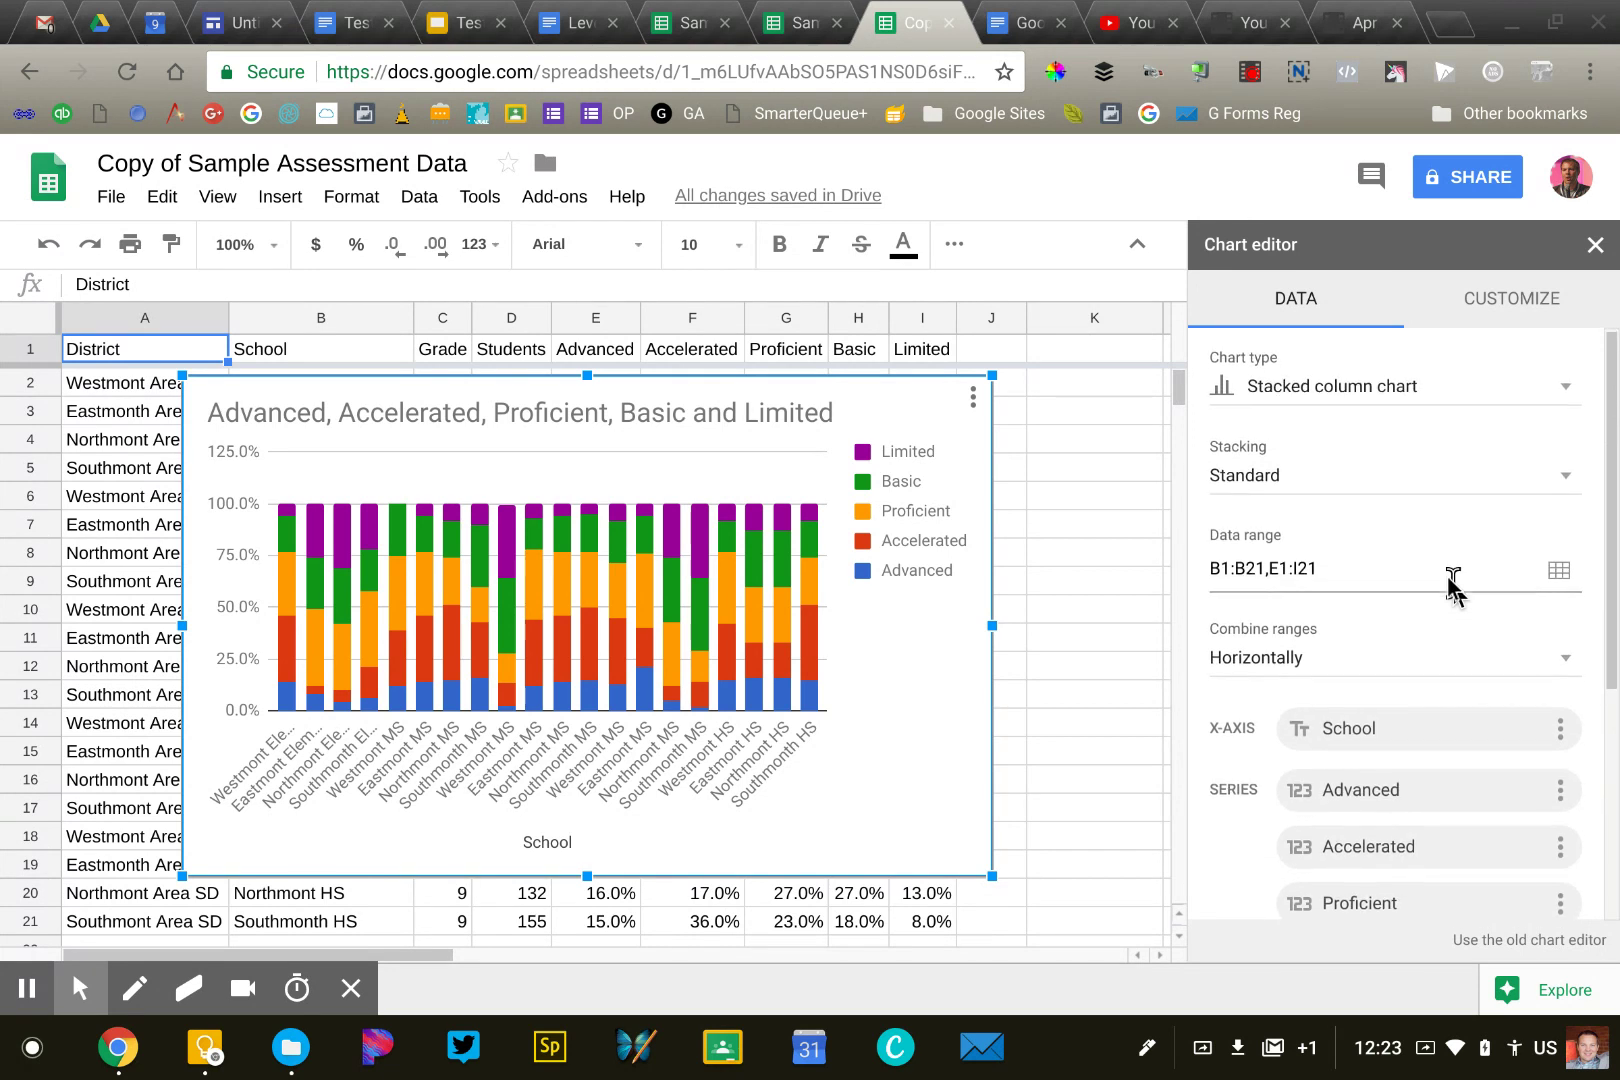
Change the chart type to Pie chart in the Chart editor
left_click(1275, 381)
scroll(1320, 608, "down", 3)
scroll(1320, 607, "down", 3)
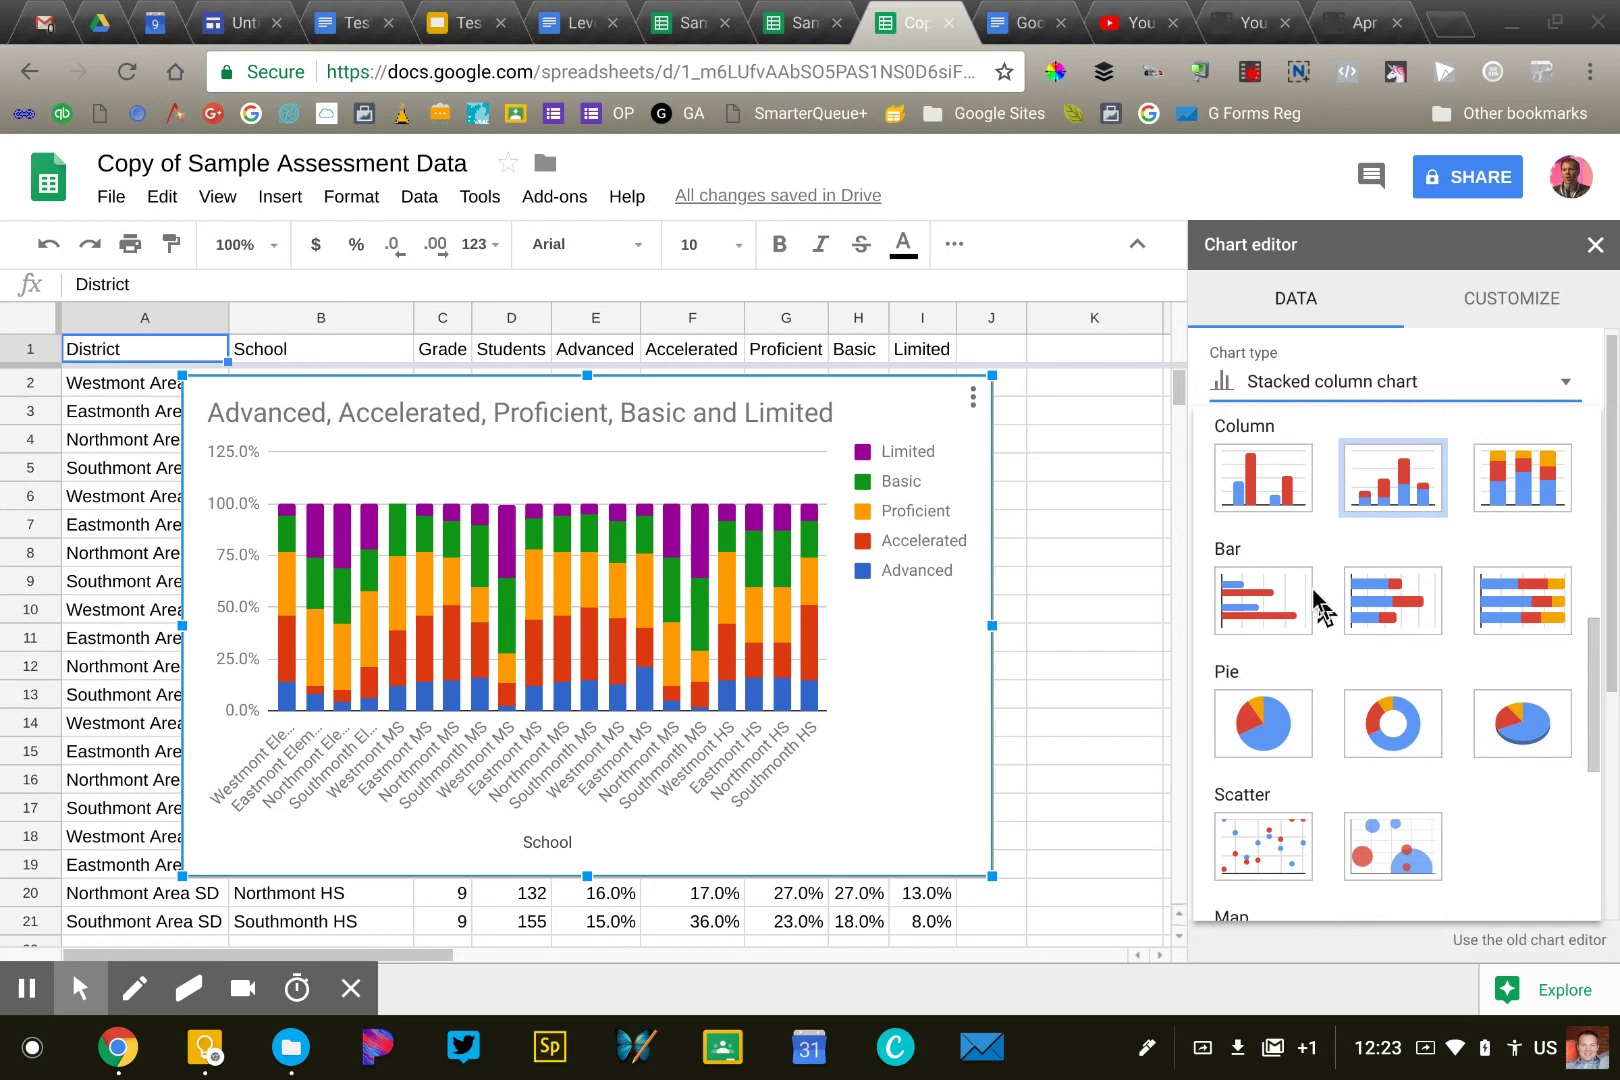
left_click(1266, 726)
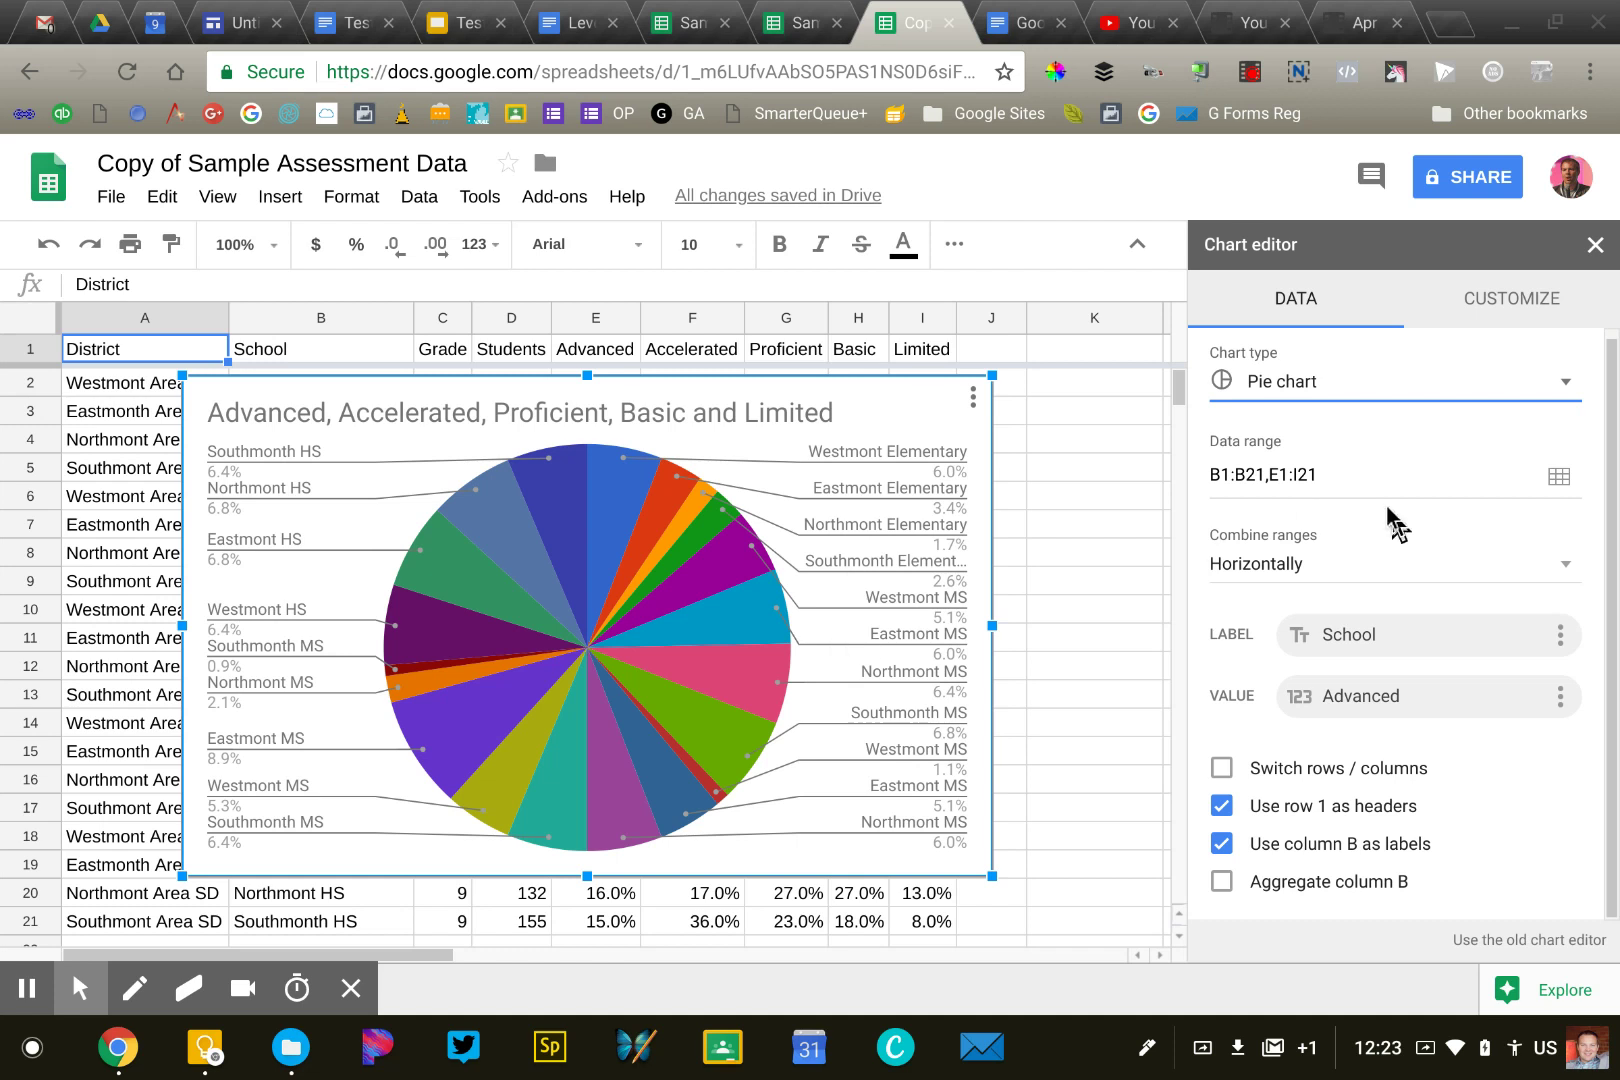
scroll(1389, 524, "down", 1)
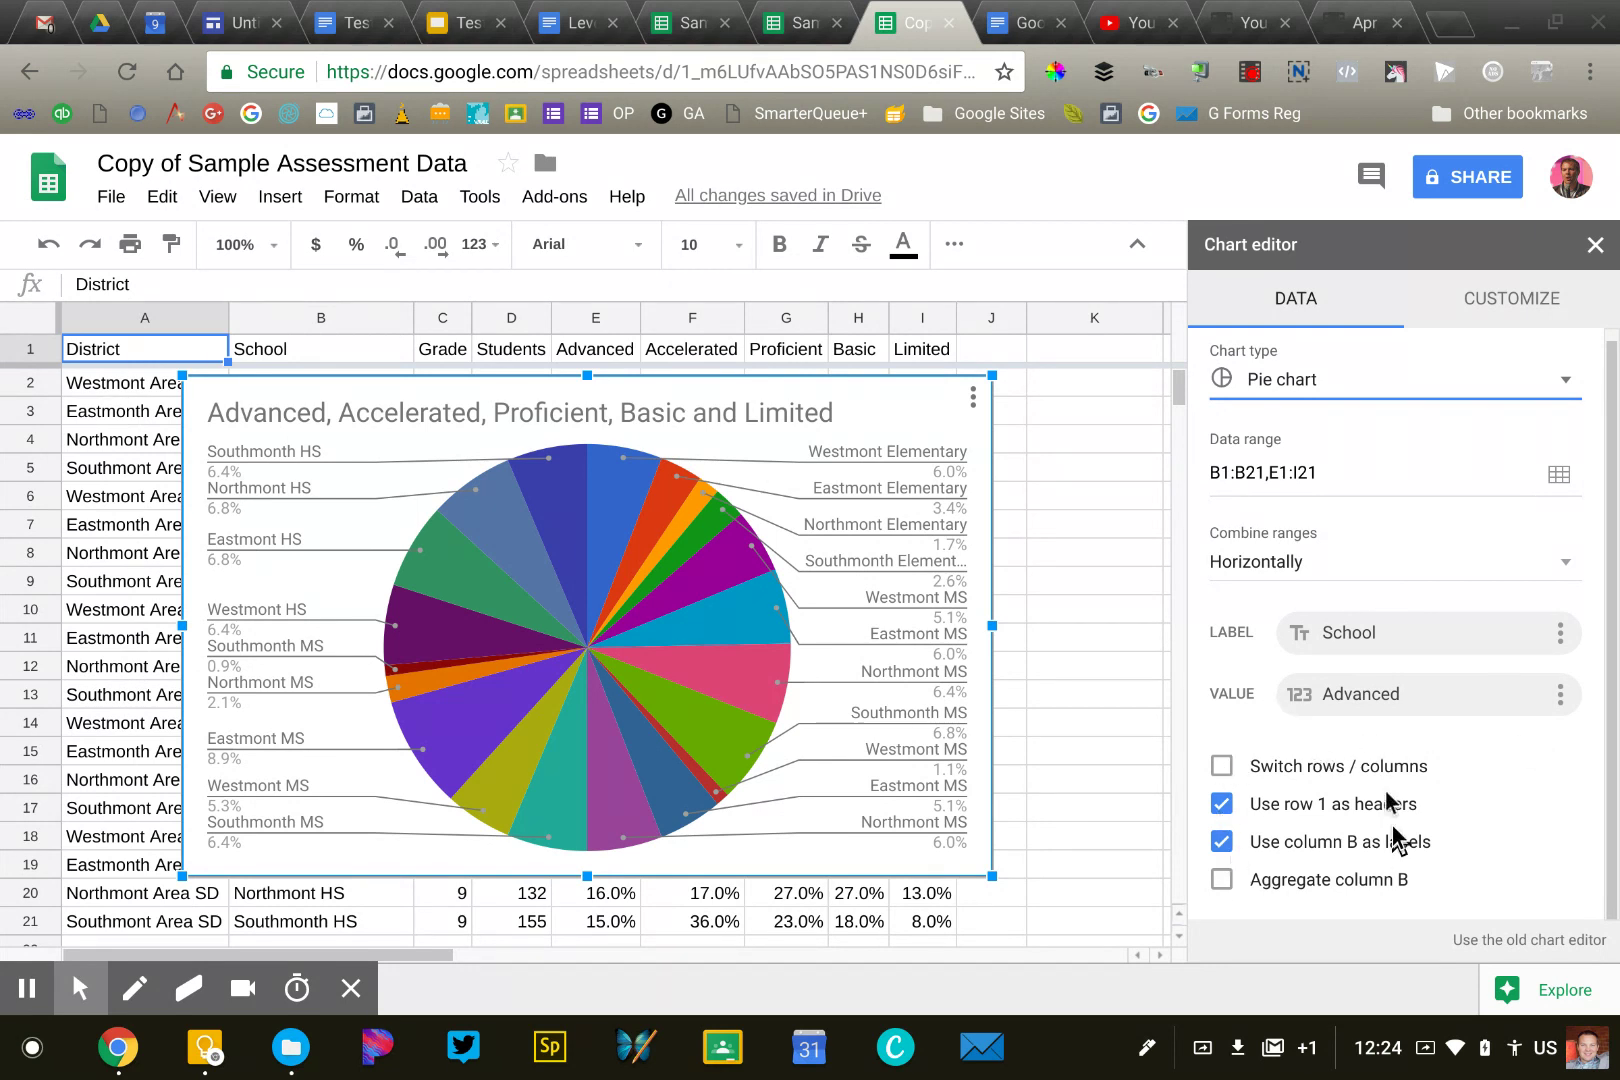
Switch rows/columns and use headers E1:I1, giving slices Advanced 14% through Limited 6%
left_click(1221, 767)
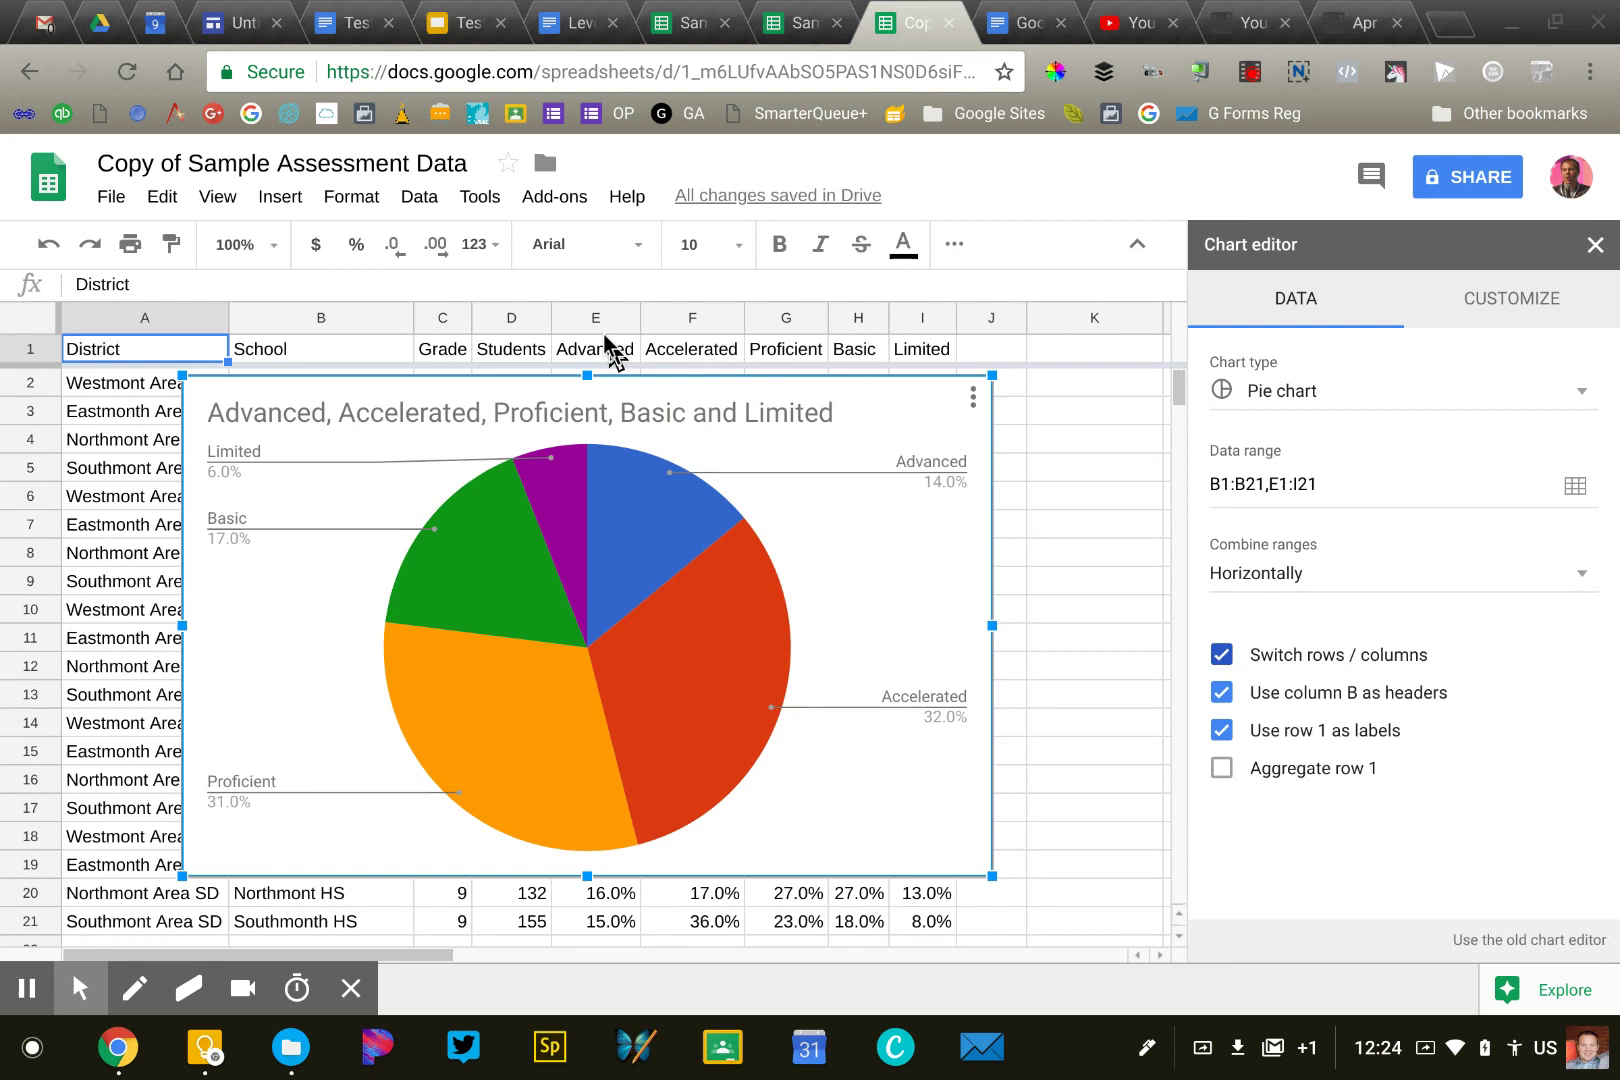
left_click_drag(606, 345, 932, 350)
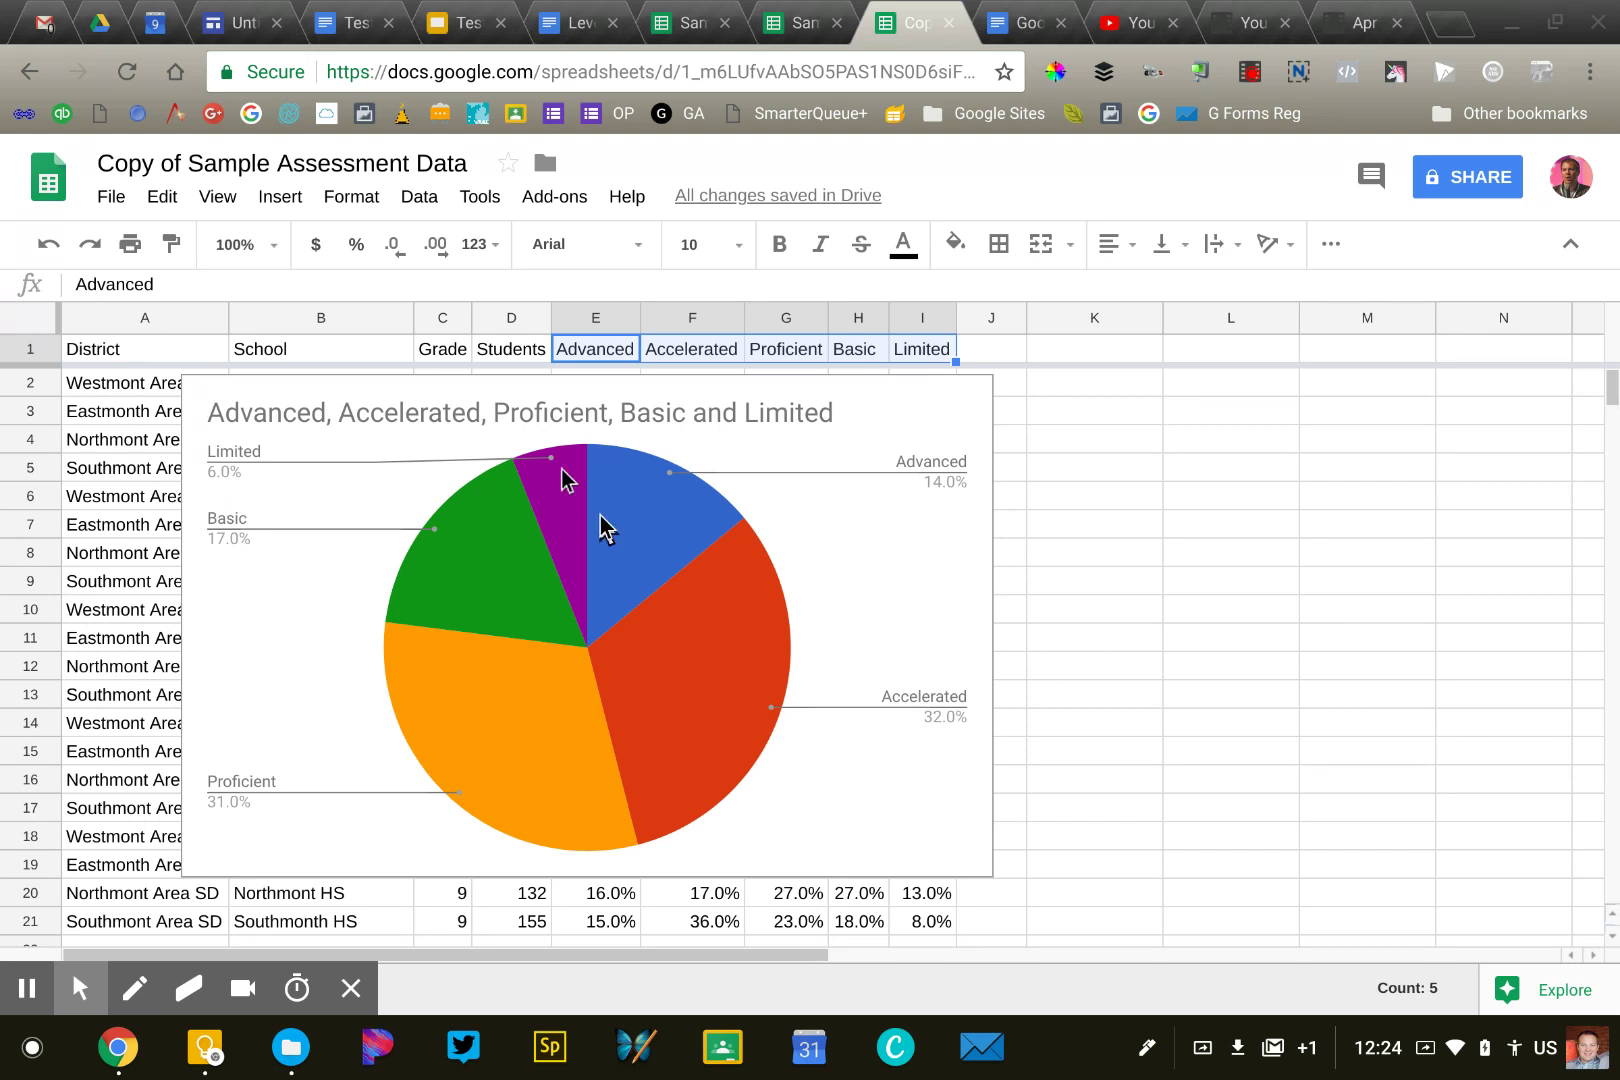
Title the pie chart 'Test Scores by Proficiency Level', fixing the misspelled 'Profiency'
double_click(505, 408)
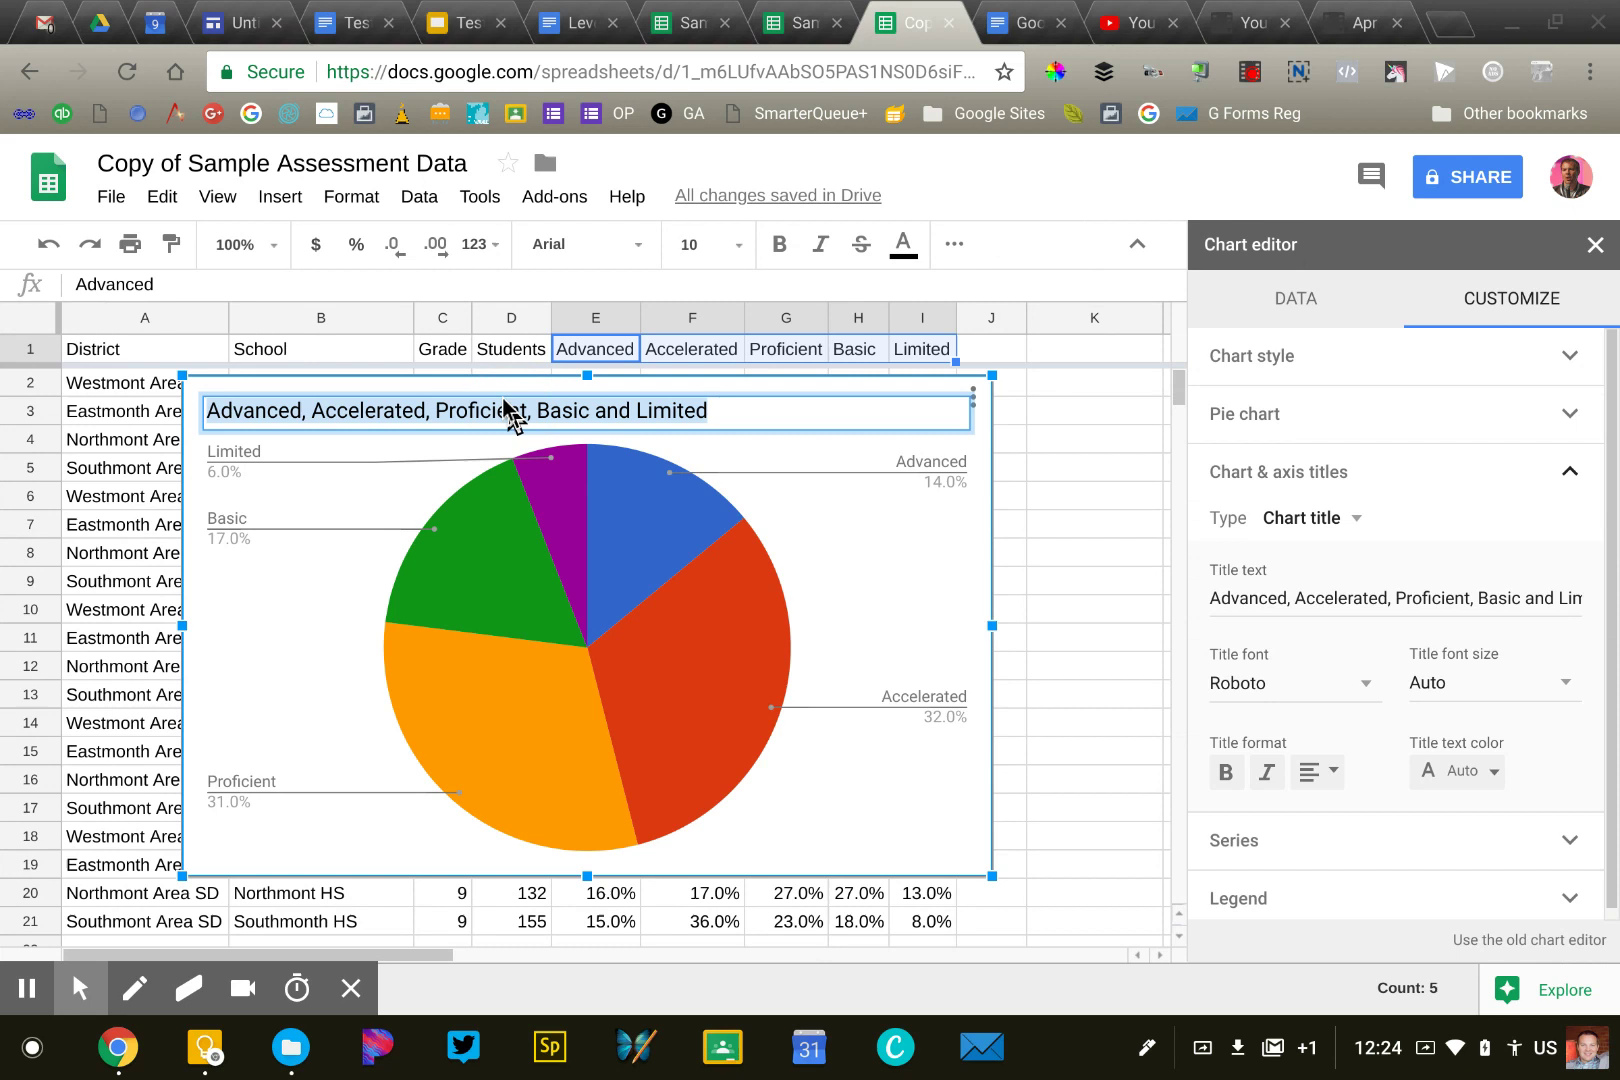
type("Tes")
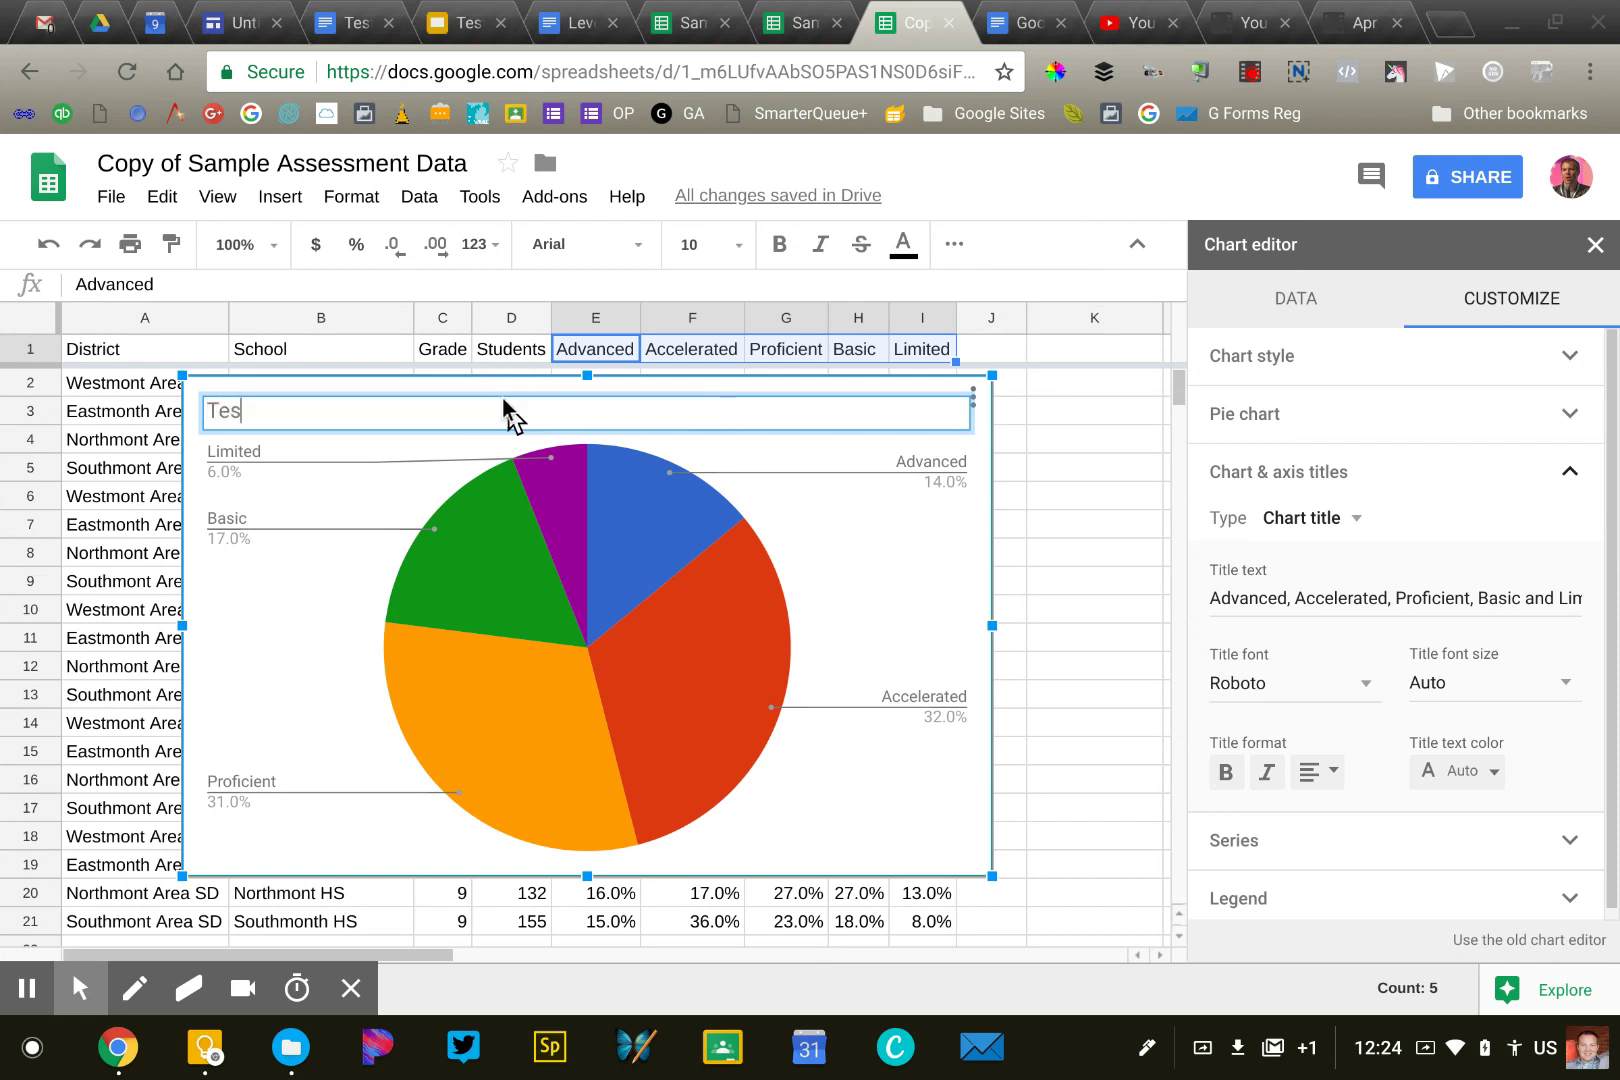
type("t Scores by Pro")
type("fienc")
key("BackSpace")
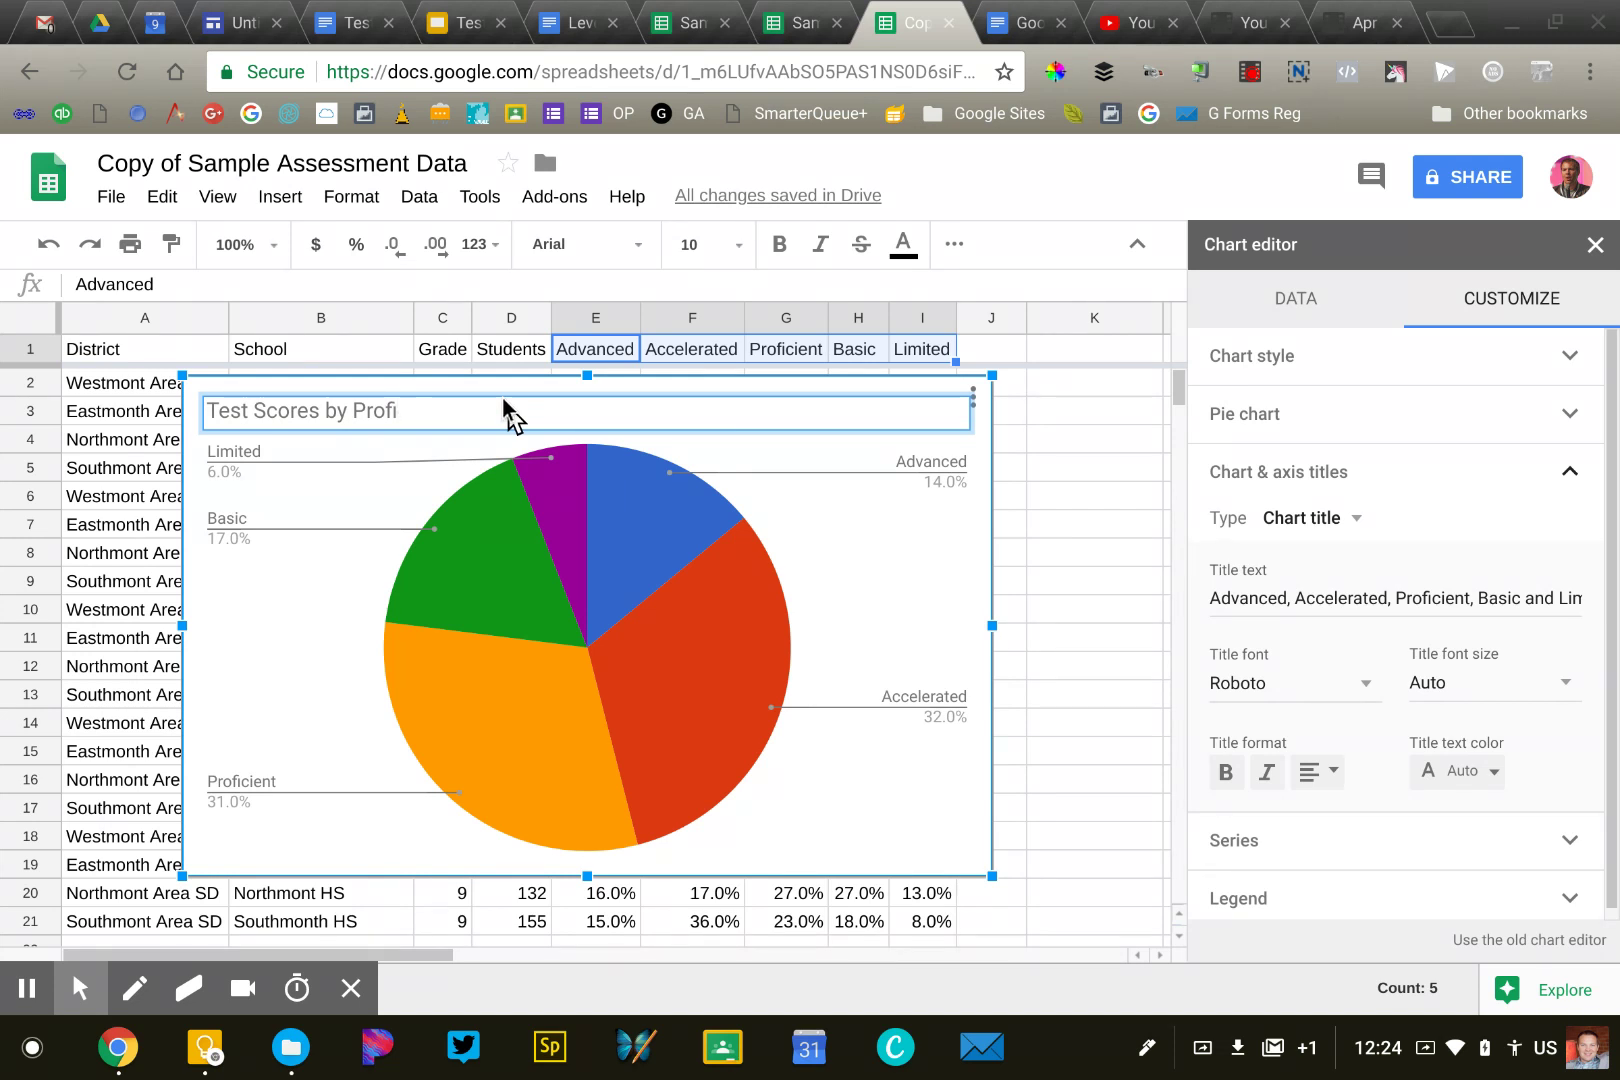
type("ency Level")
double_click(390, 412)
right_click(390, 420)
left_click(452, 445)
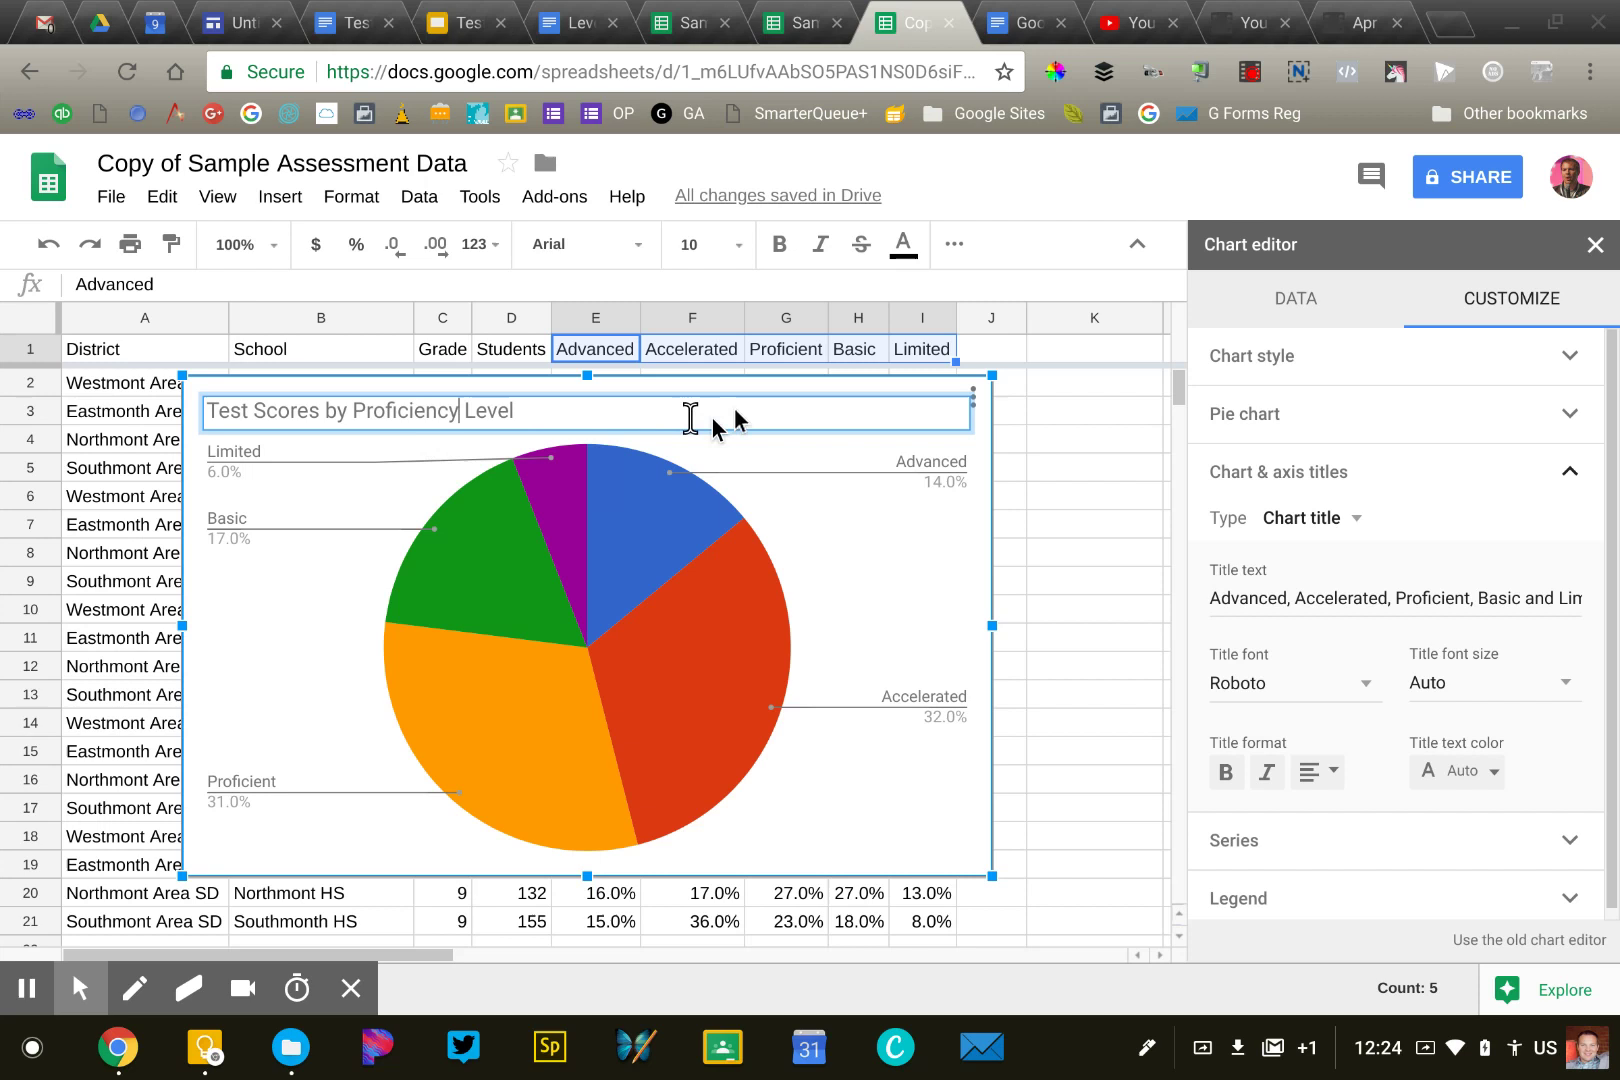
left_click(973, 438)
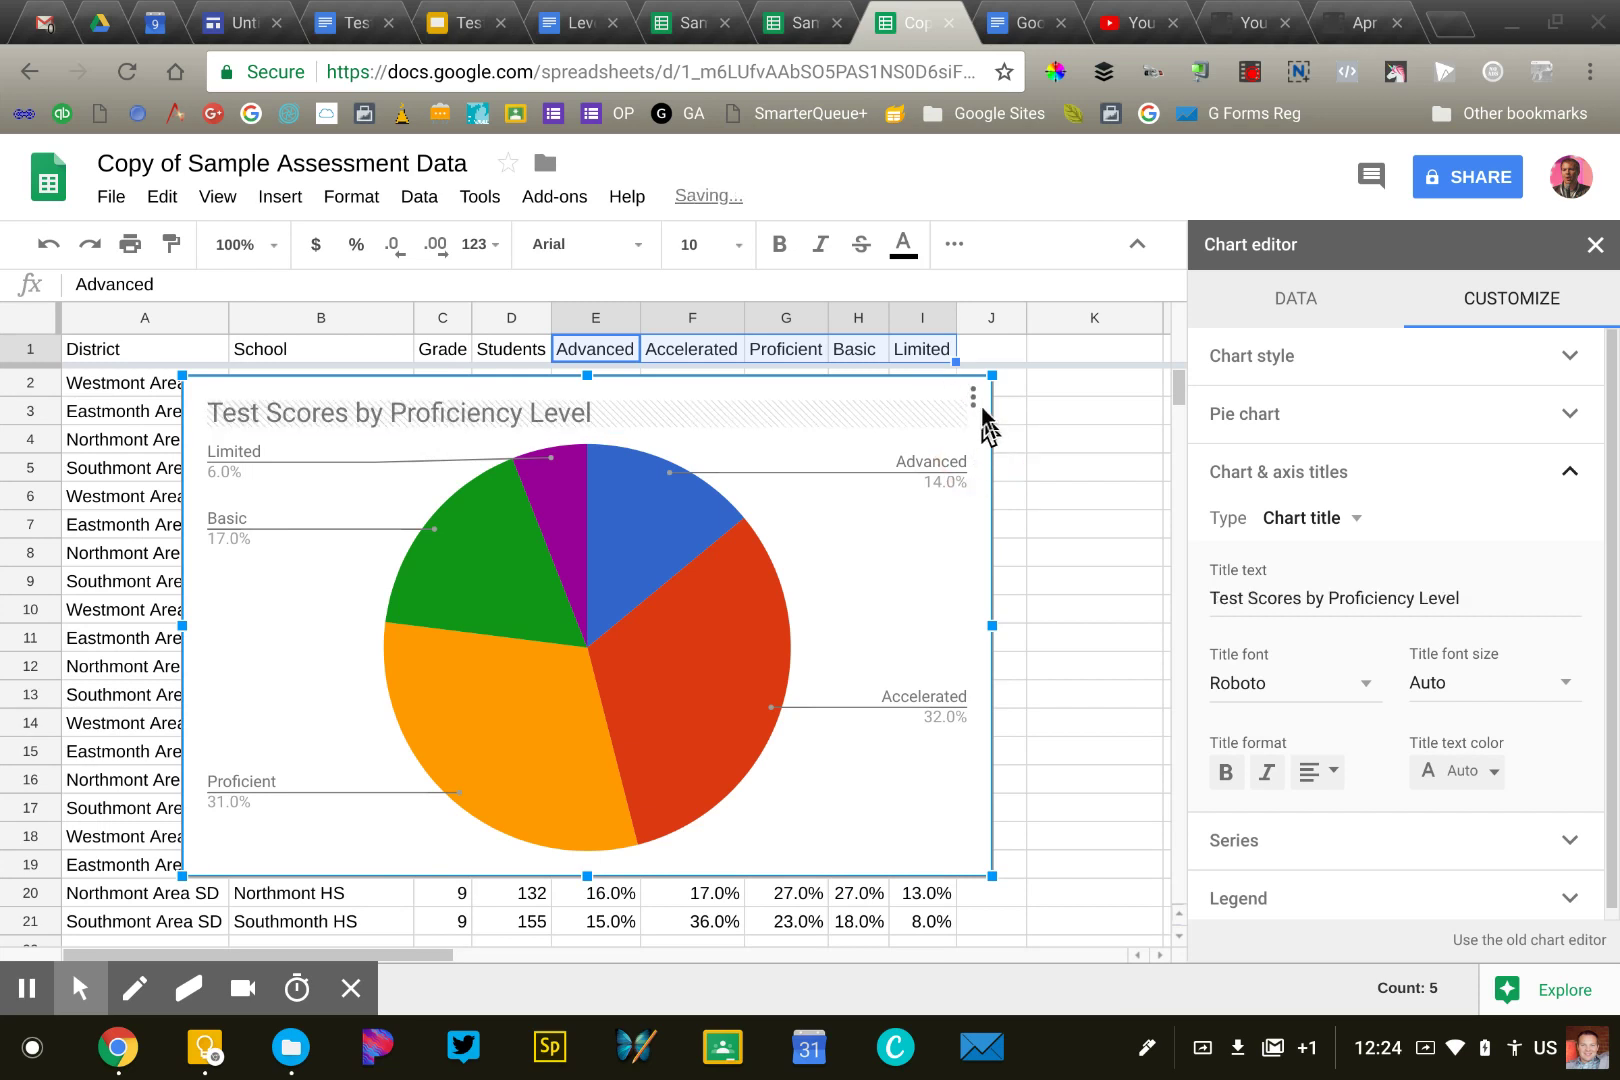
left_click(971, 396)
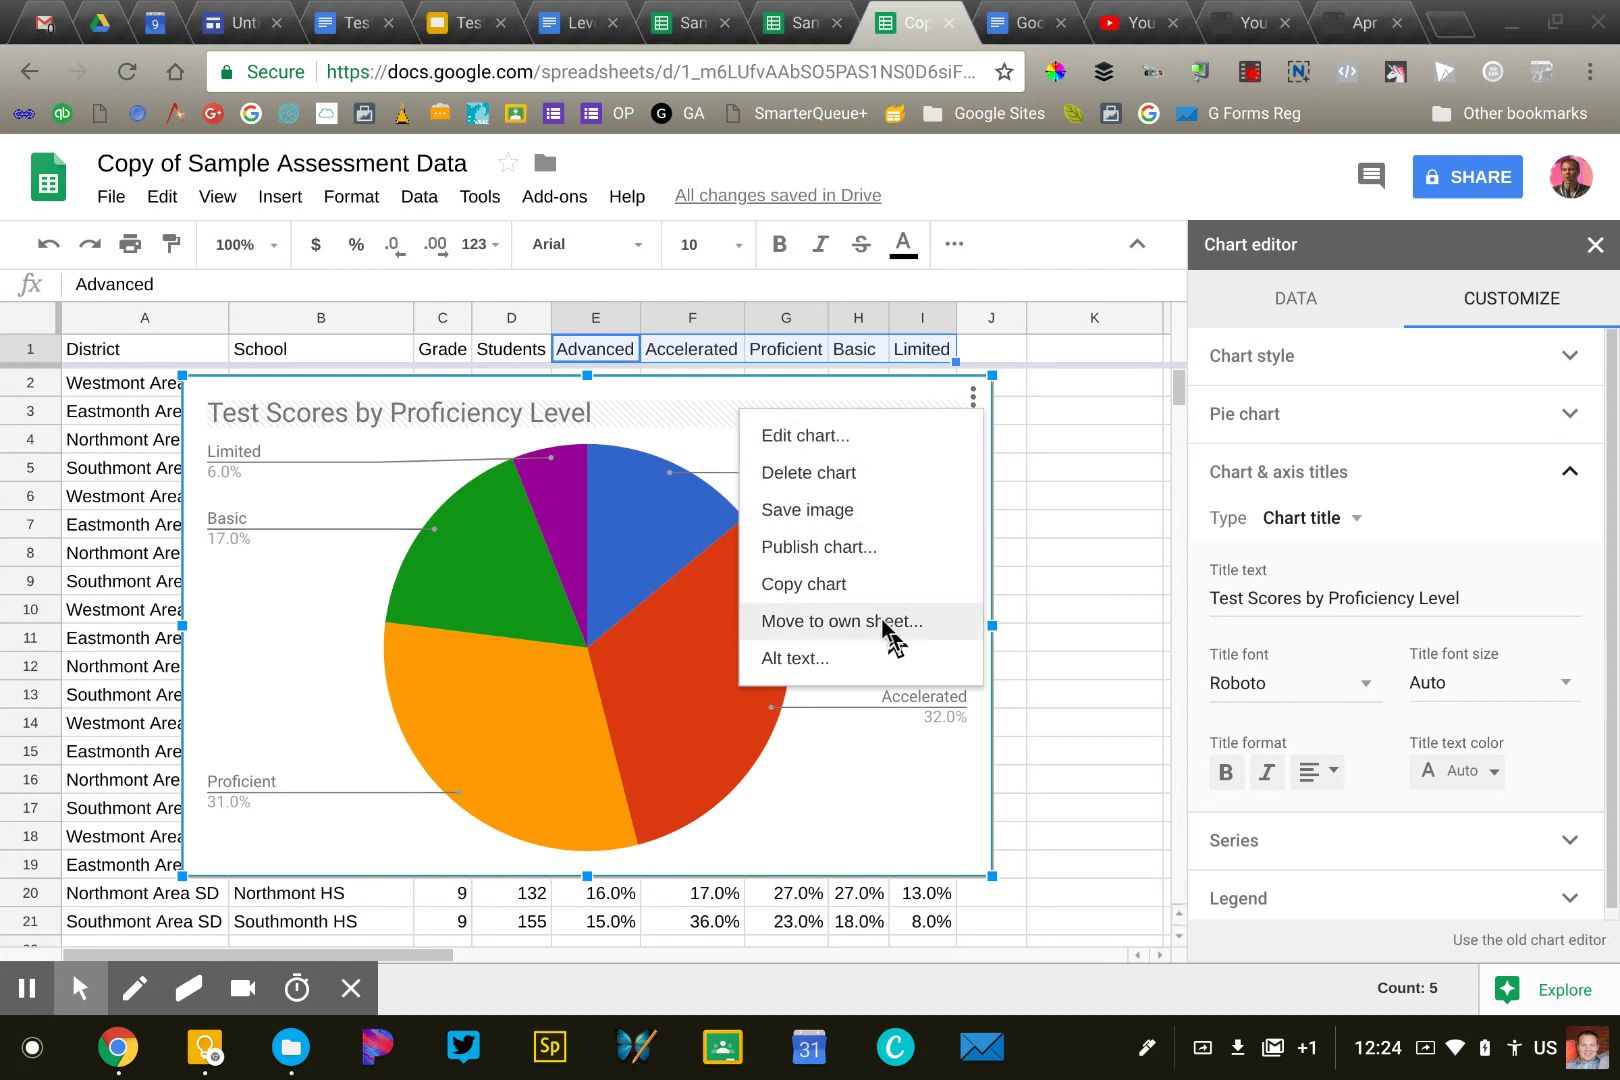
Move the pie chart to its own sheet, Chart8
left_click(831, 621)
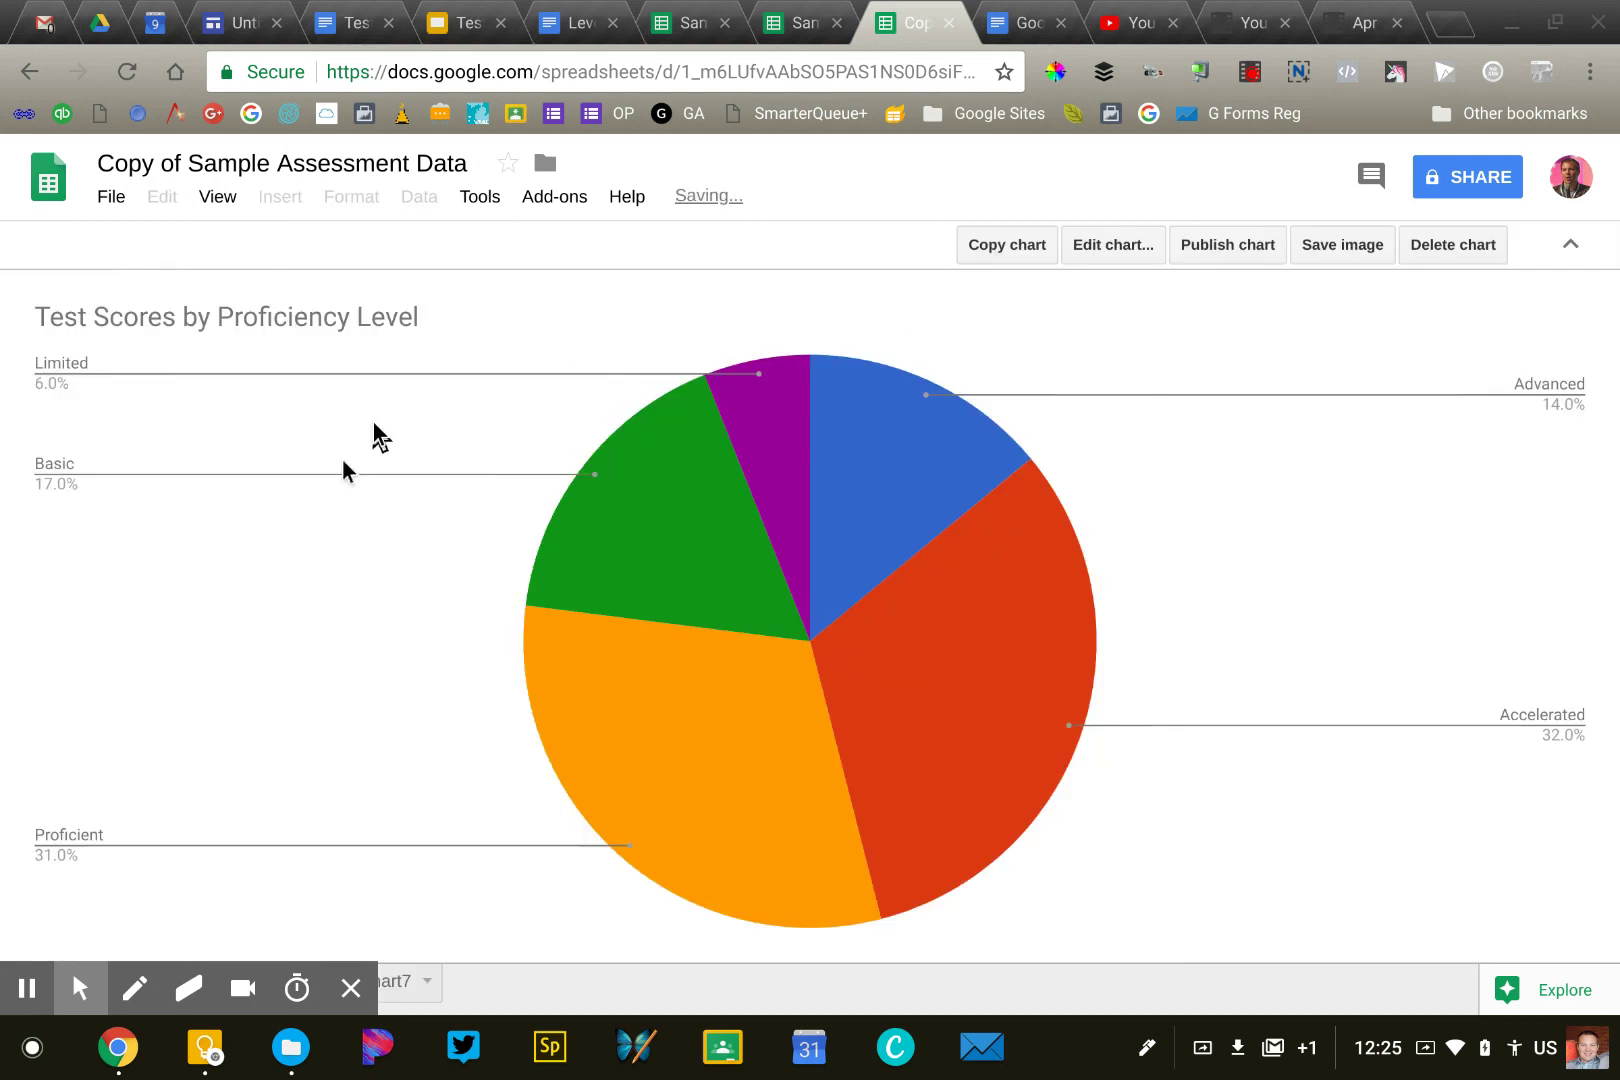
mouse_move(857, 578)
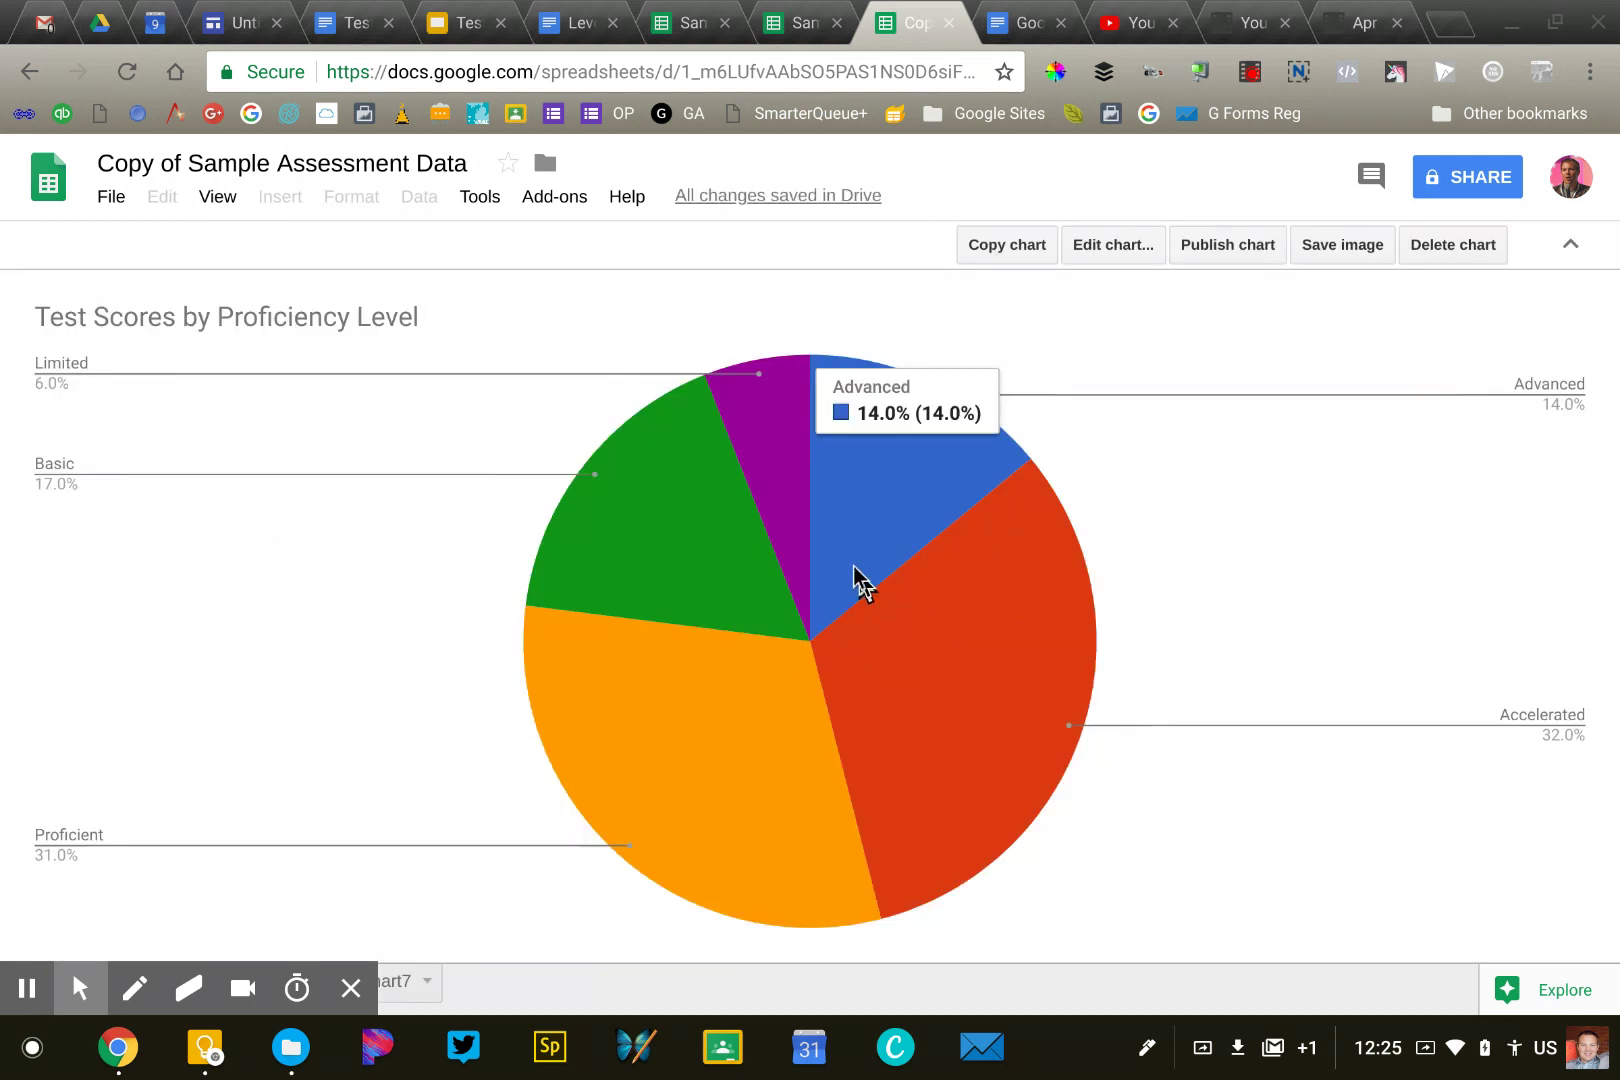
left_click(349, 988)
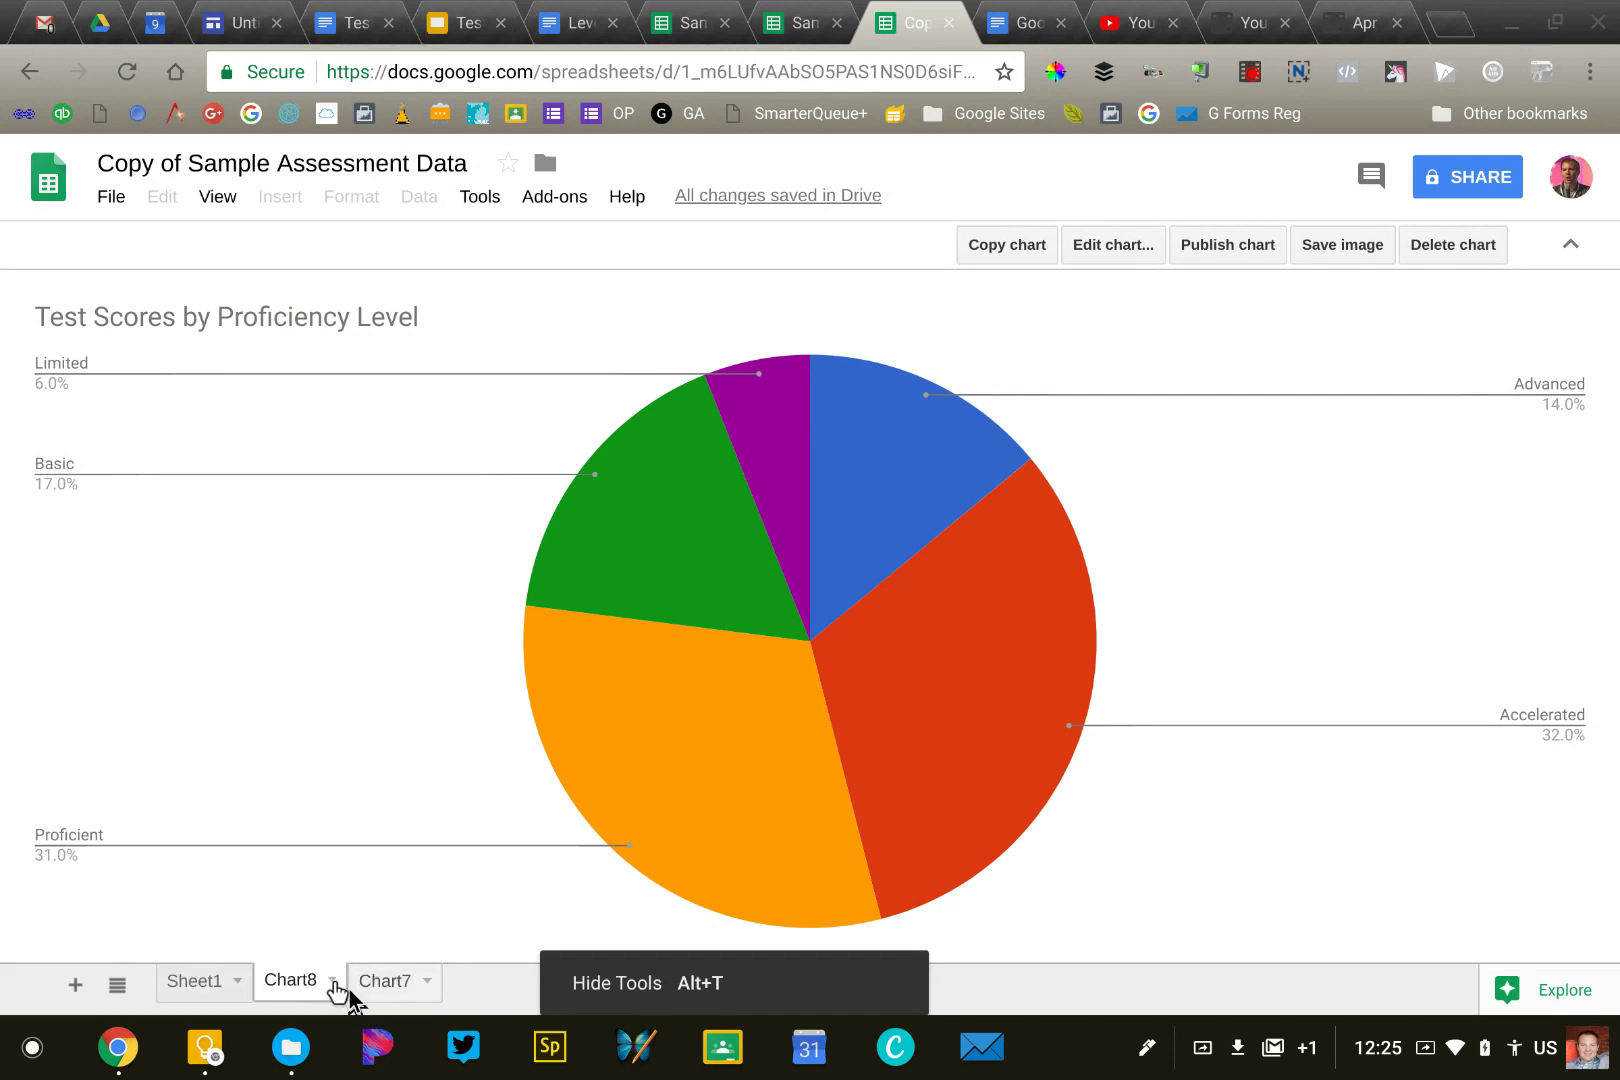
Return to Sheet1 and locate the grade-5 rows in the Grade column
left_click(199, 978)
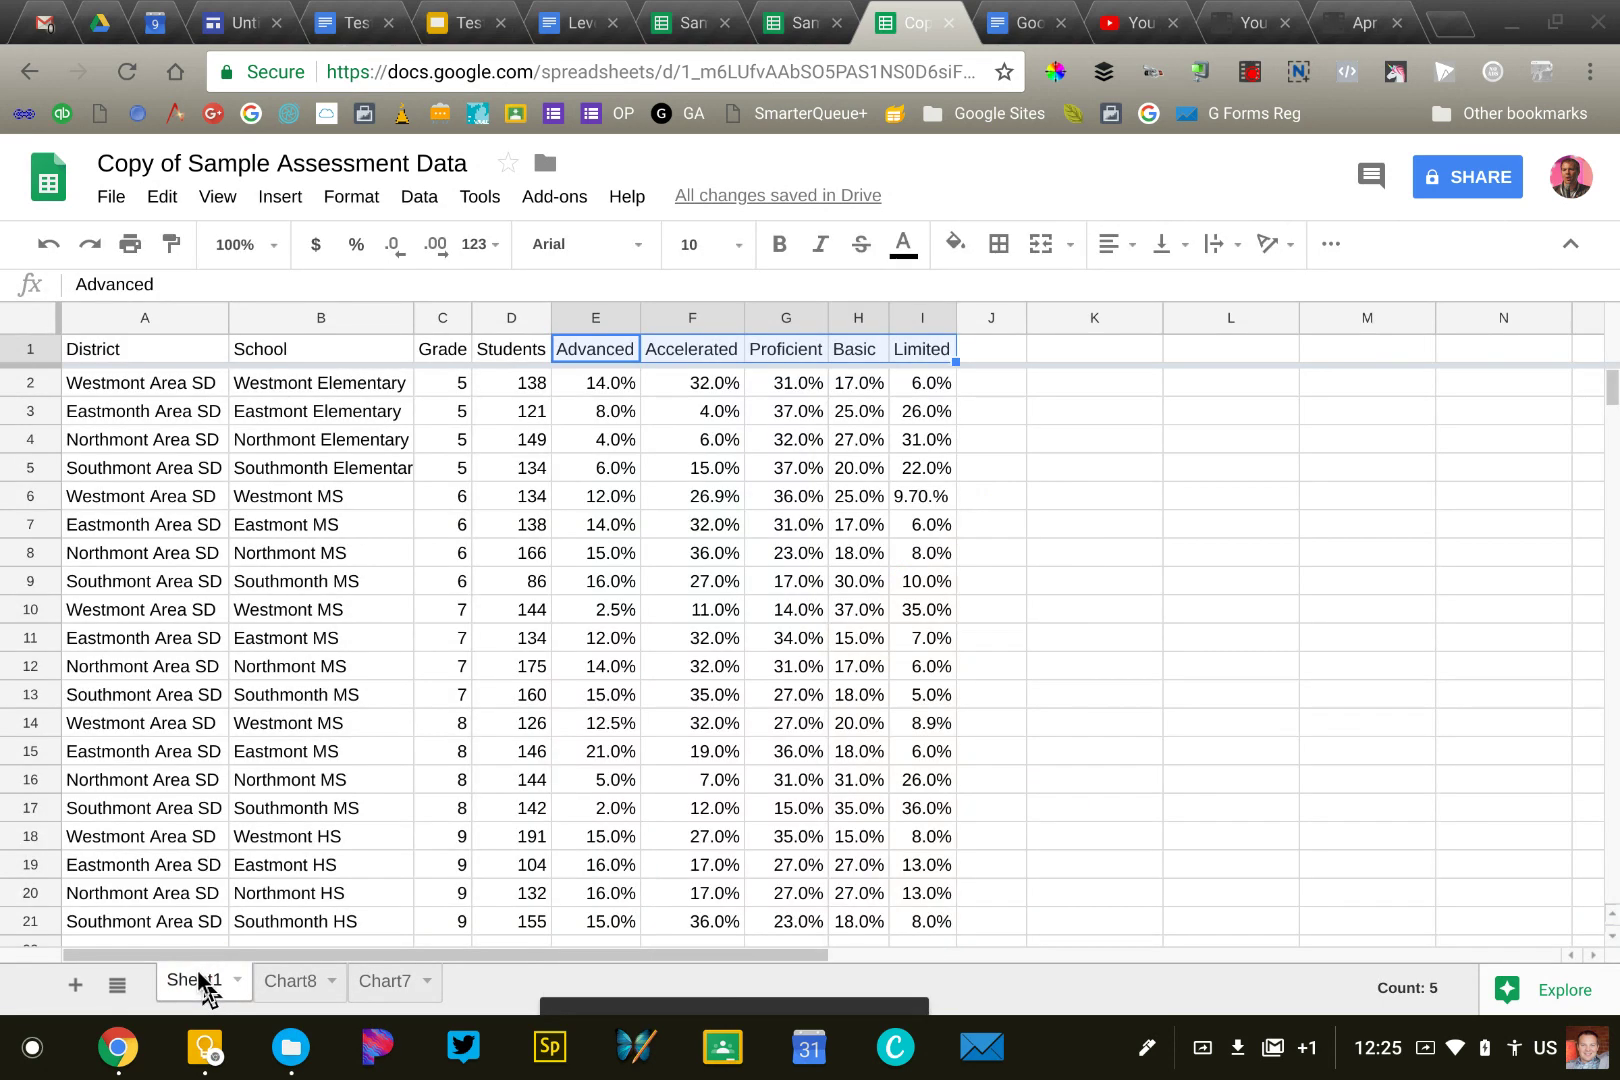
left_click(456, 645)
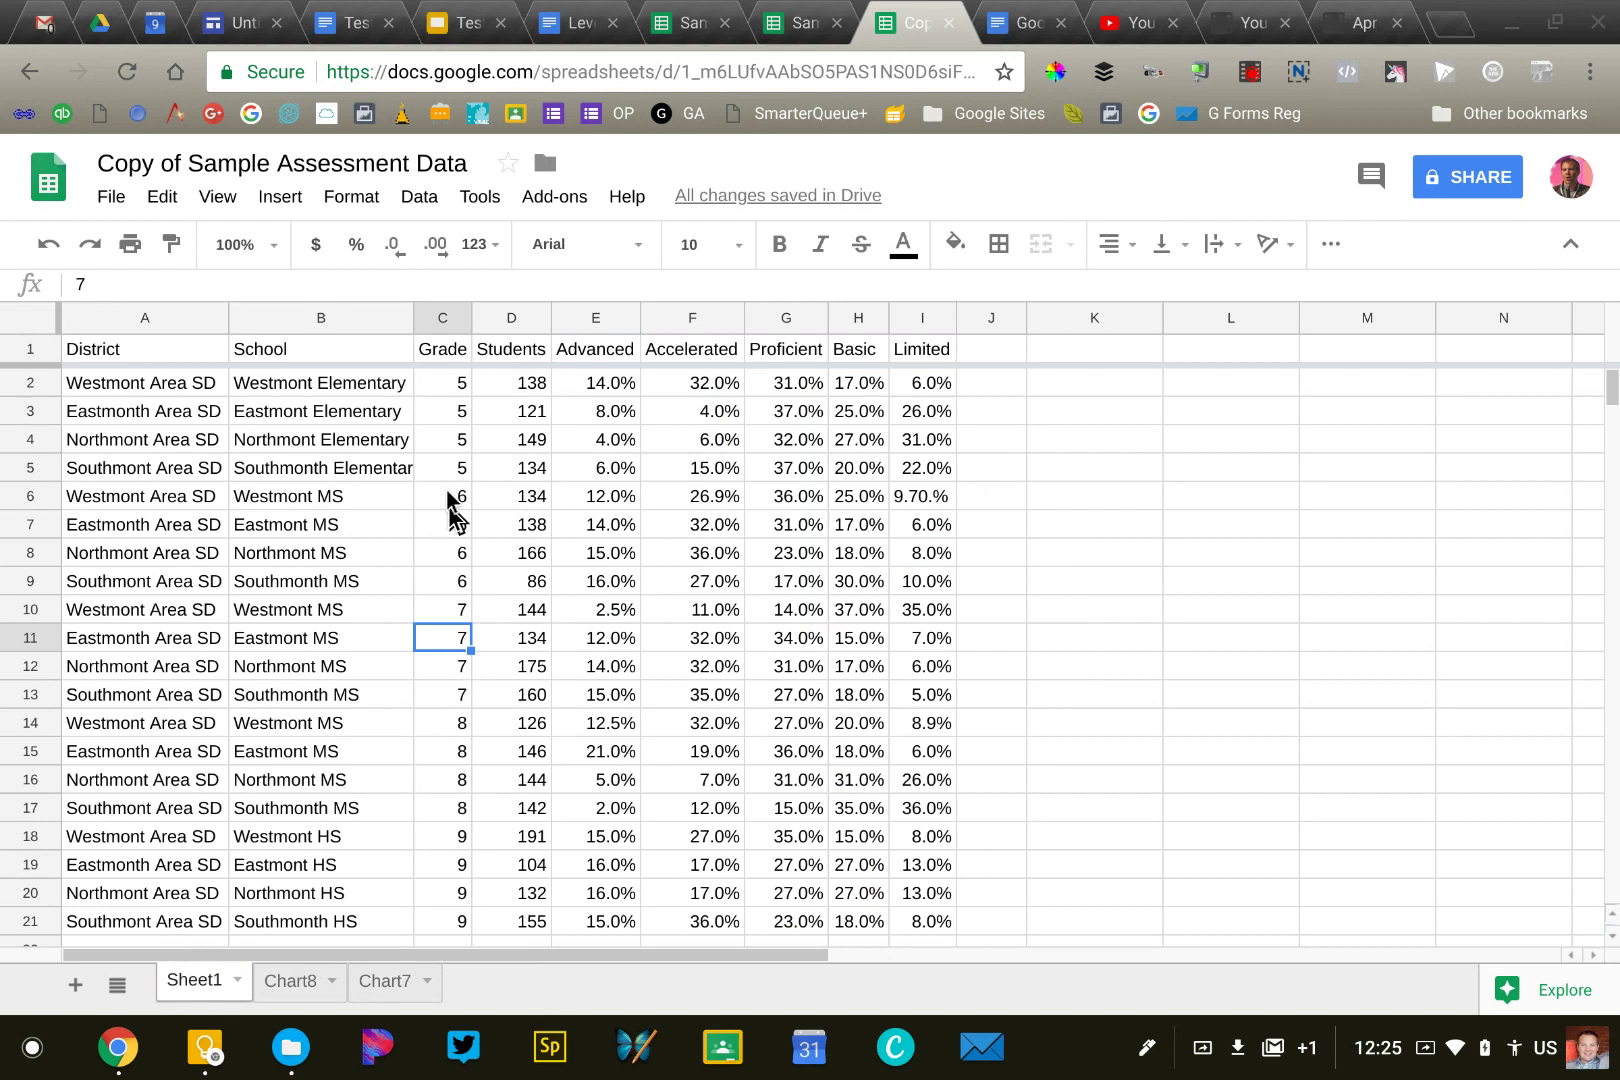
left_click(450, 384)
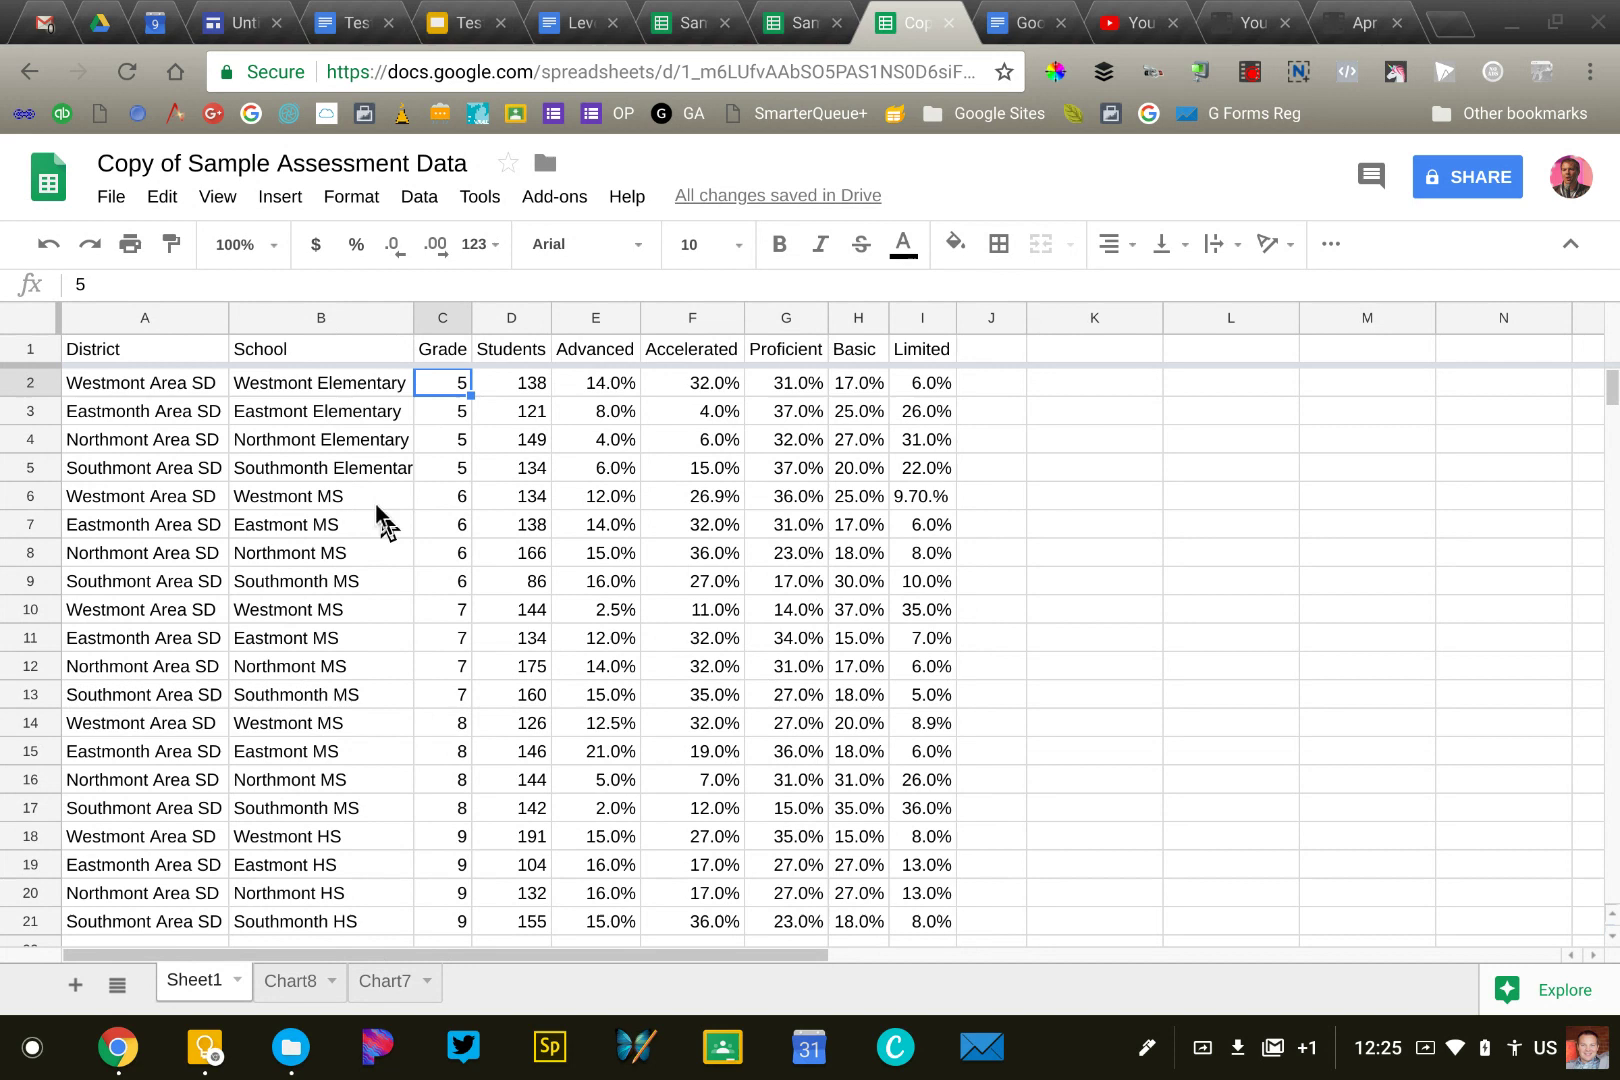
left_click(586, 580)
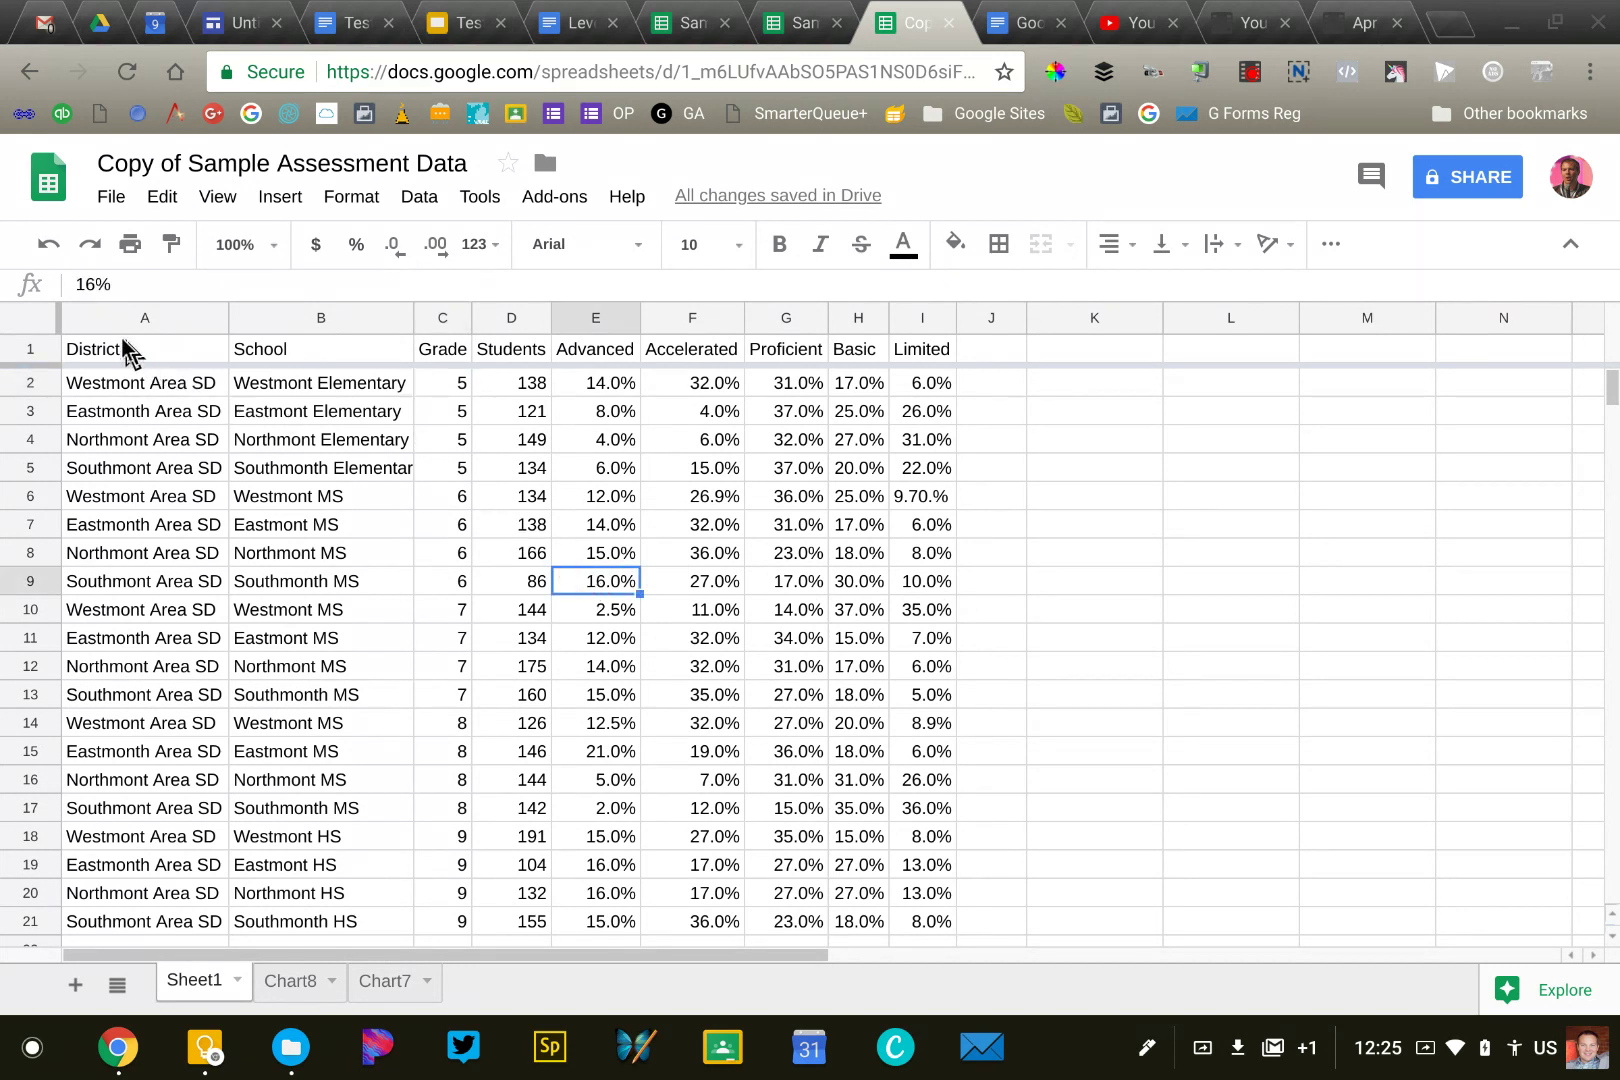
Select the header row and four grade-5 rows, range A1:I5
left_click(79, 370)
left_click(71, 340)
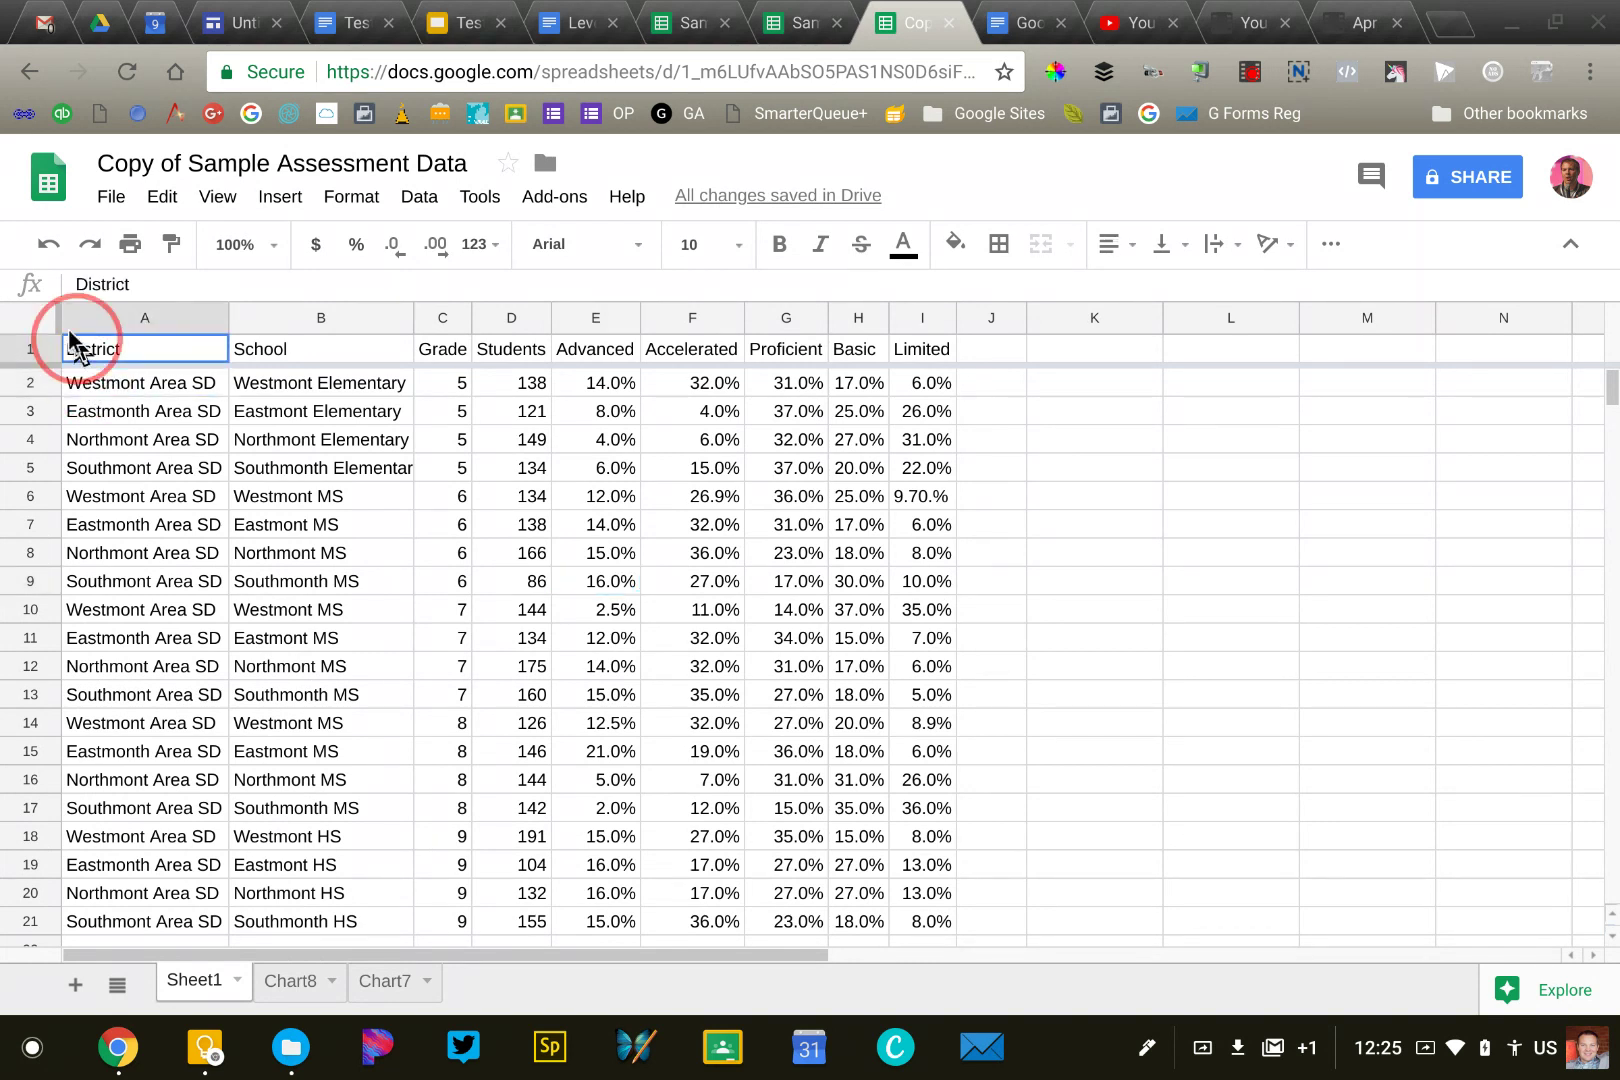
left_click_drag(71, 340, 907, 480)
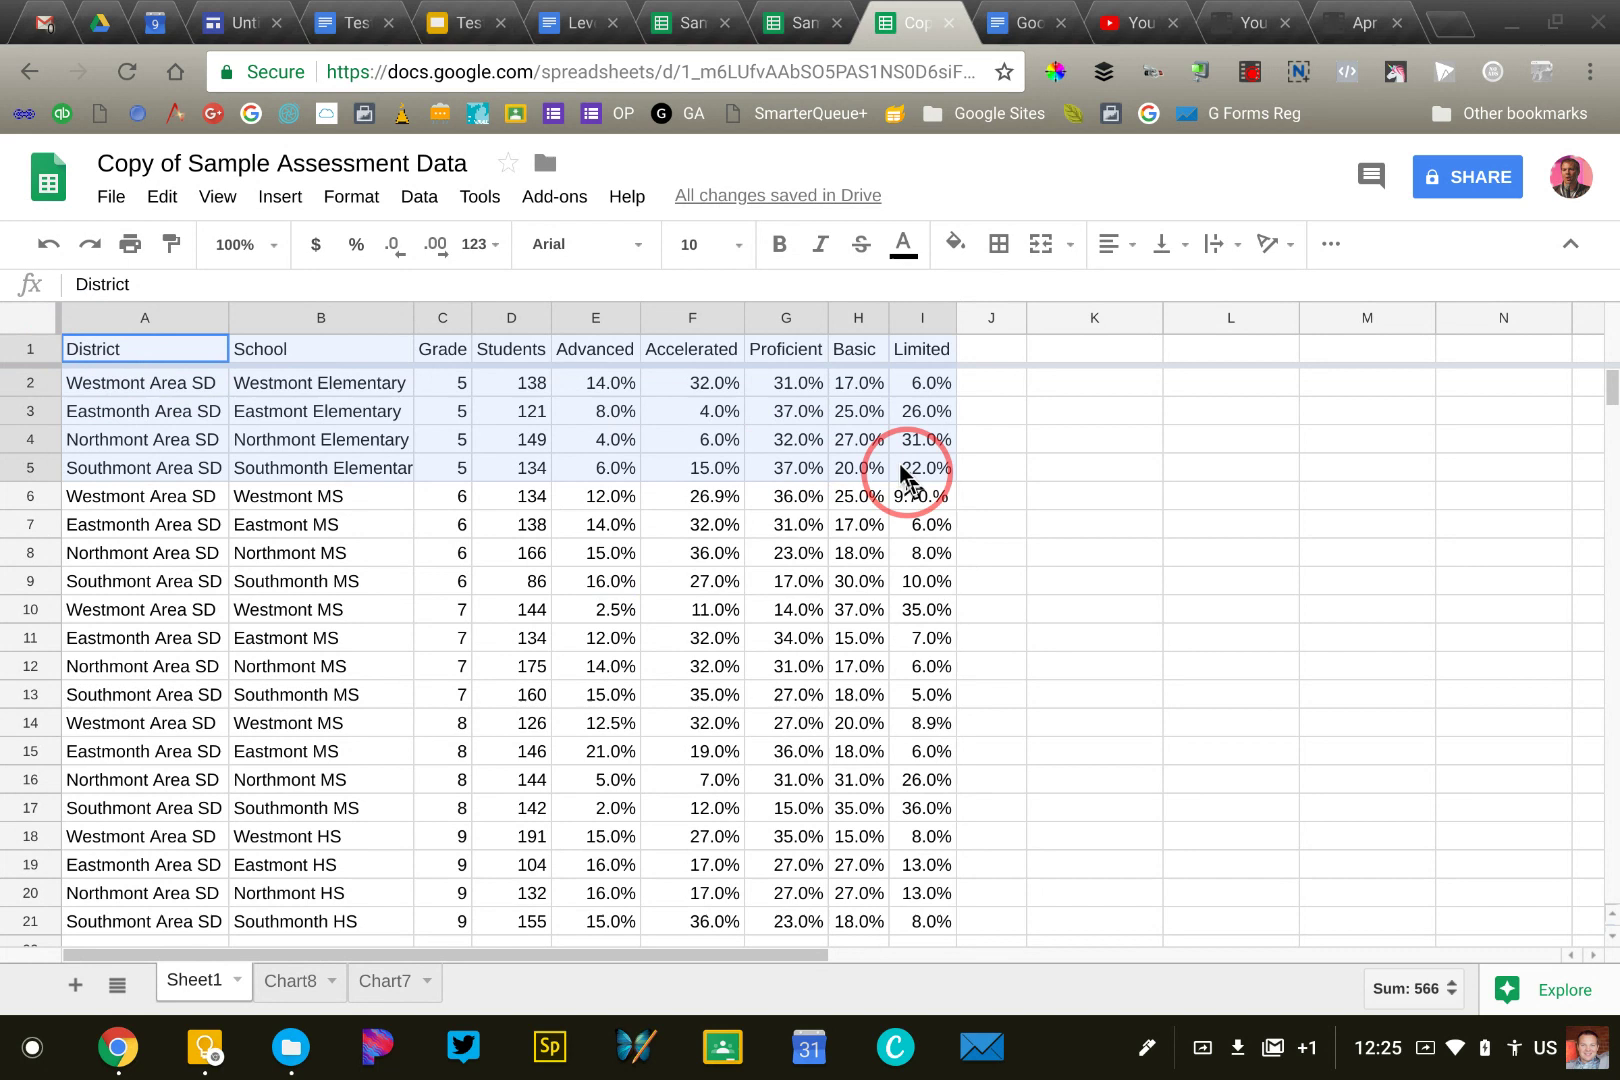
left_click_drag(899, 464, 899, 464)
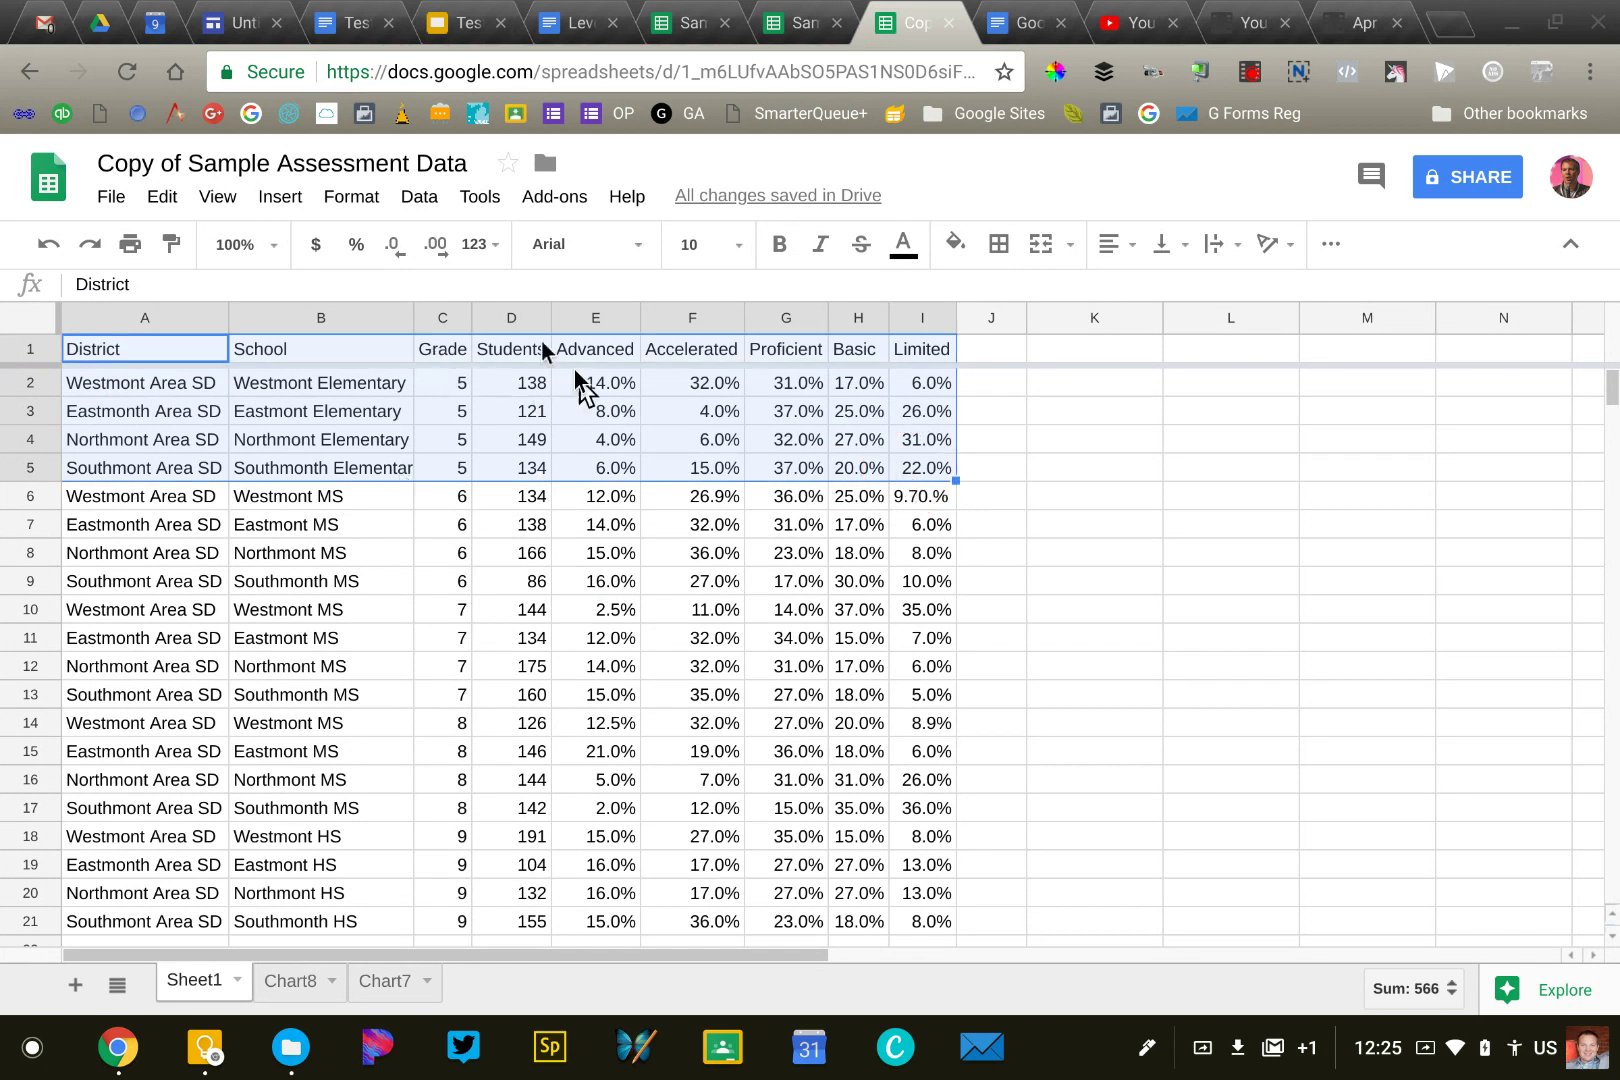
Insert a chart from A1:I5 and review its data range in the Chart editor
left_click(278, 198)
left_click(308, 520)
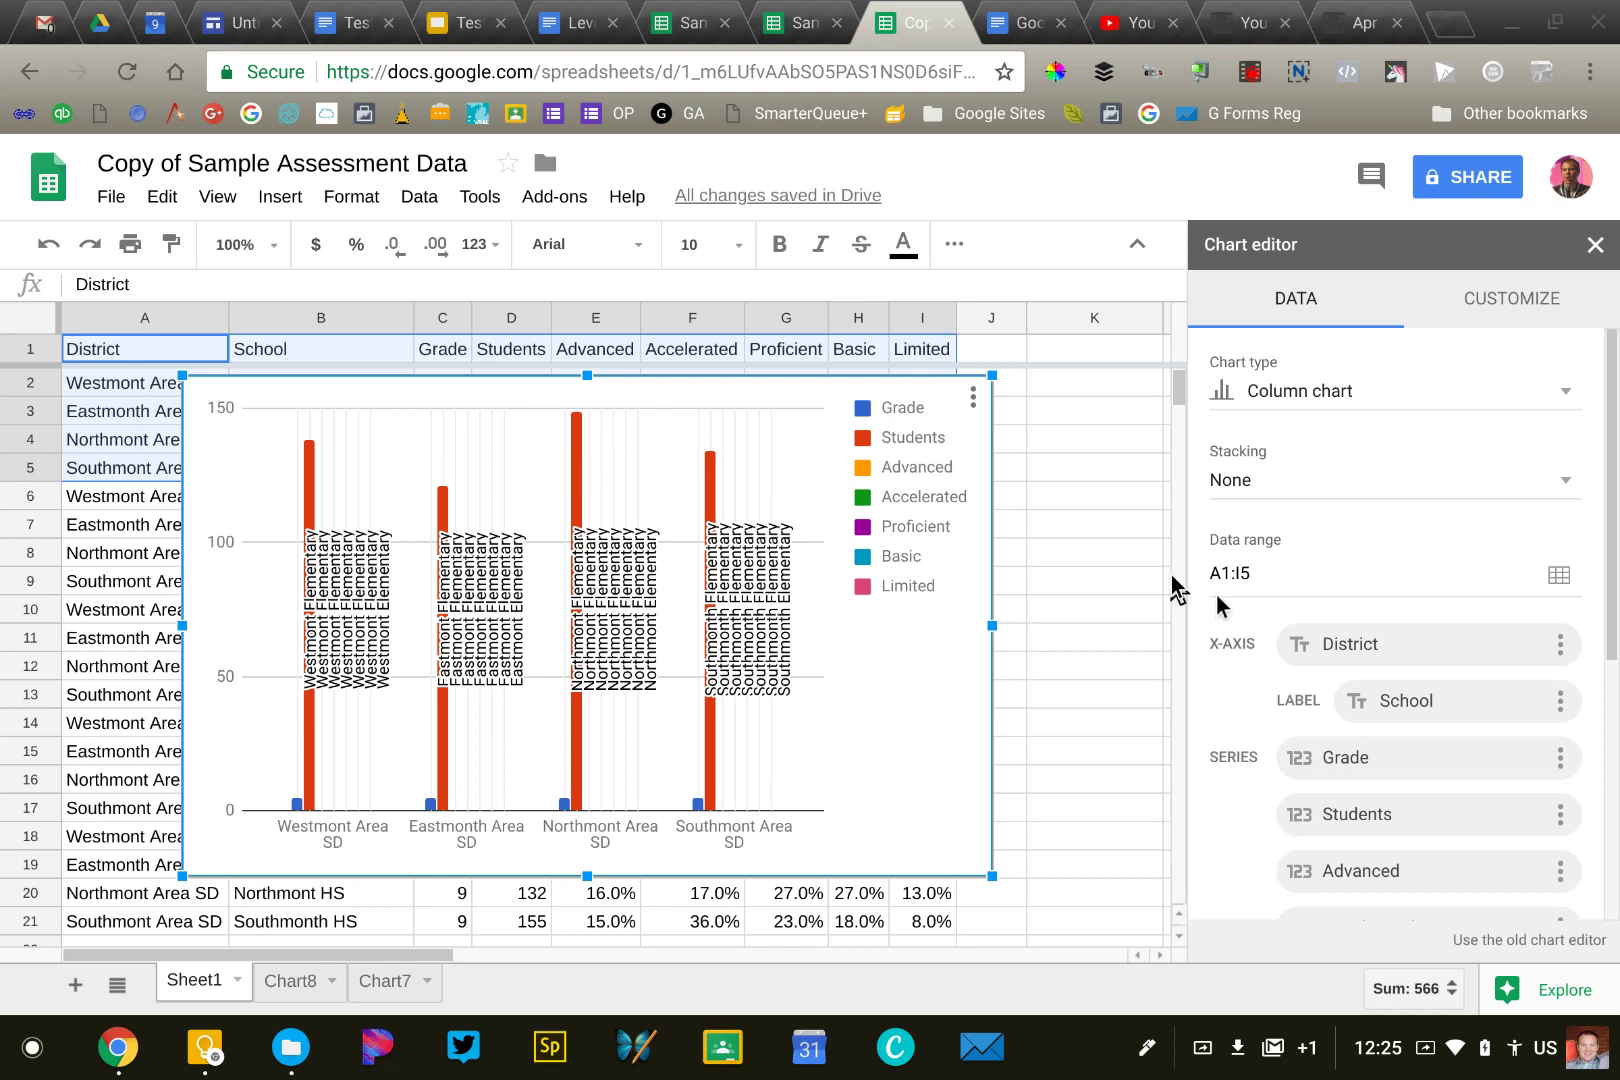
scroll(1305, 680, "down", 2)
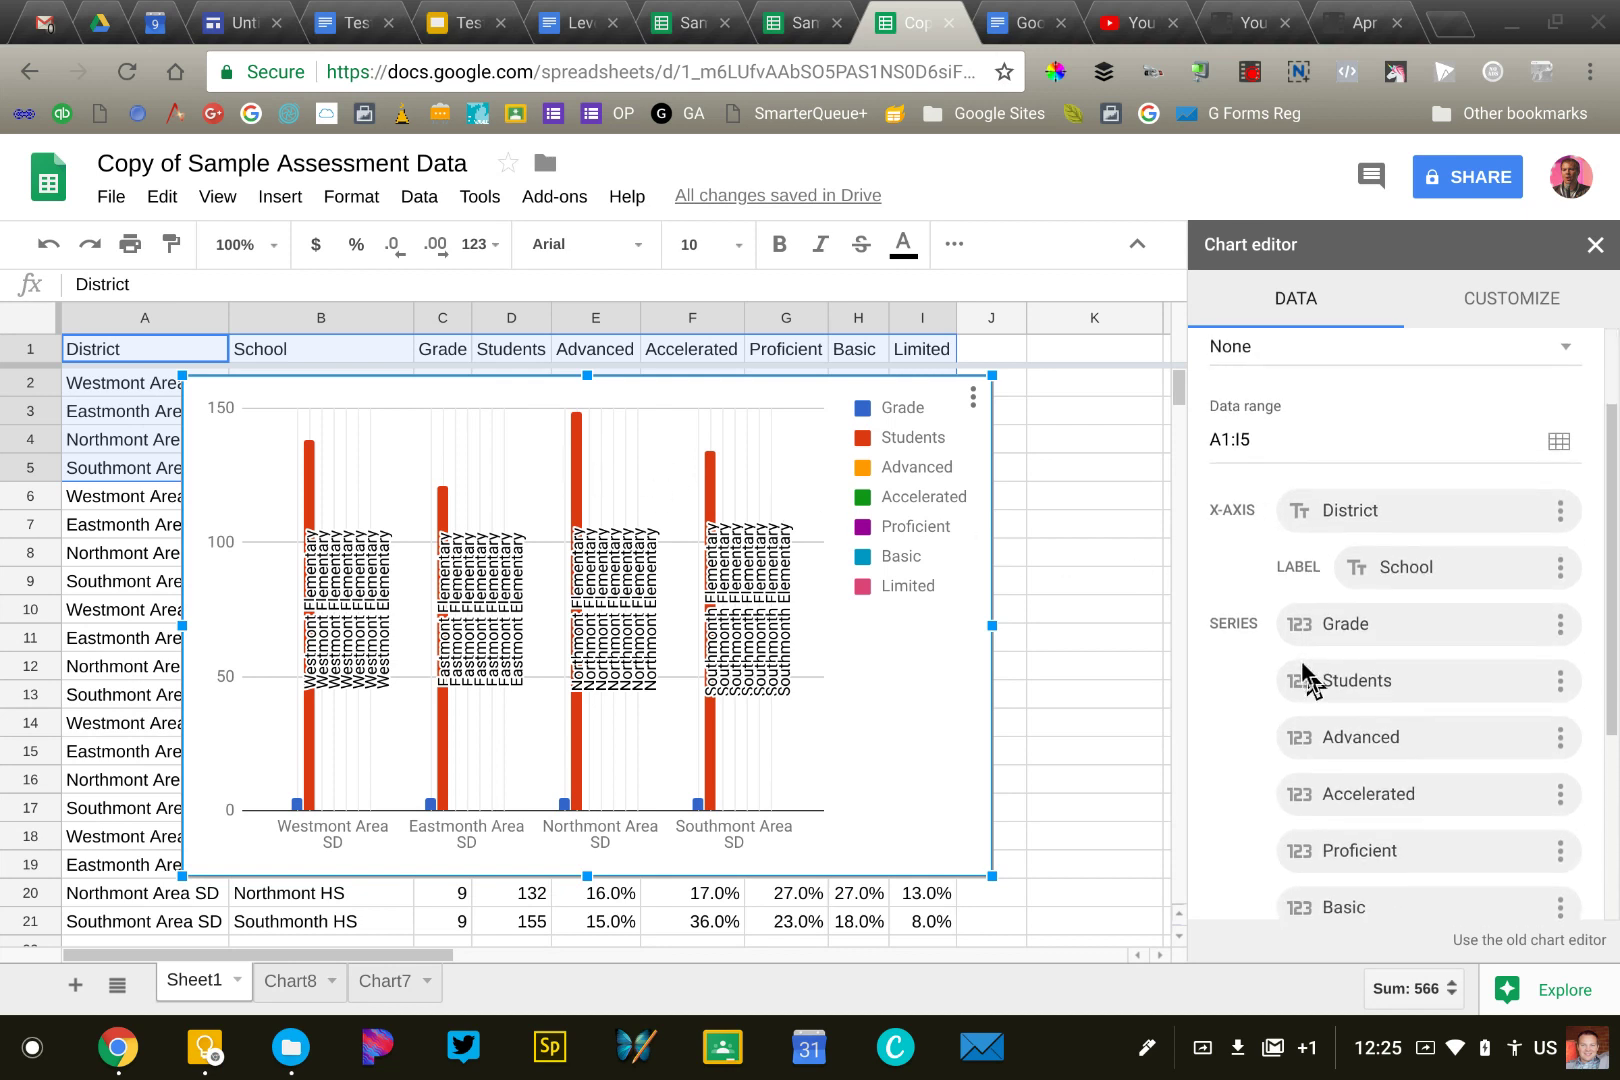
scroll(1305, 680, "down", 1)
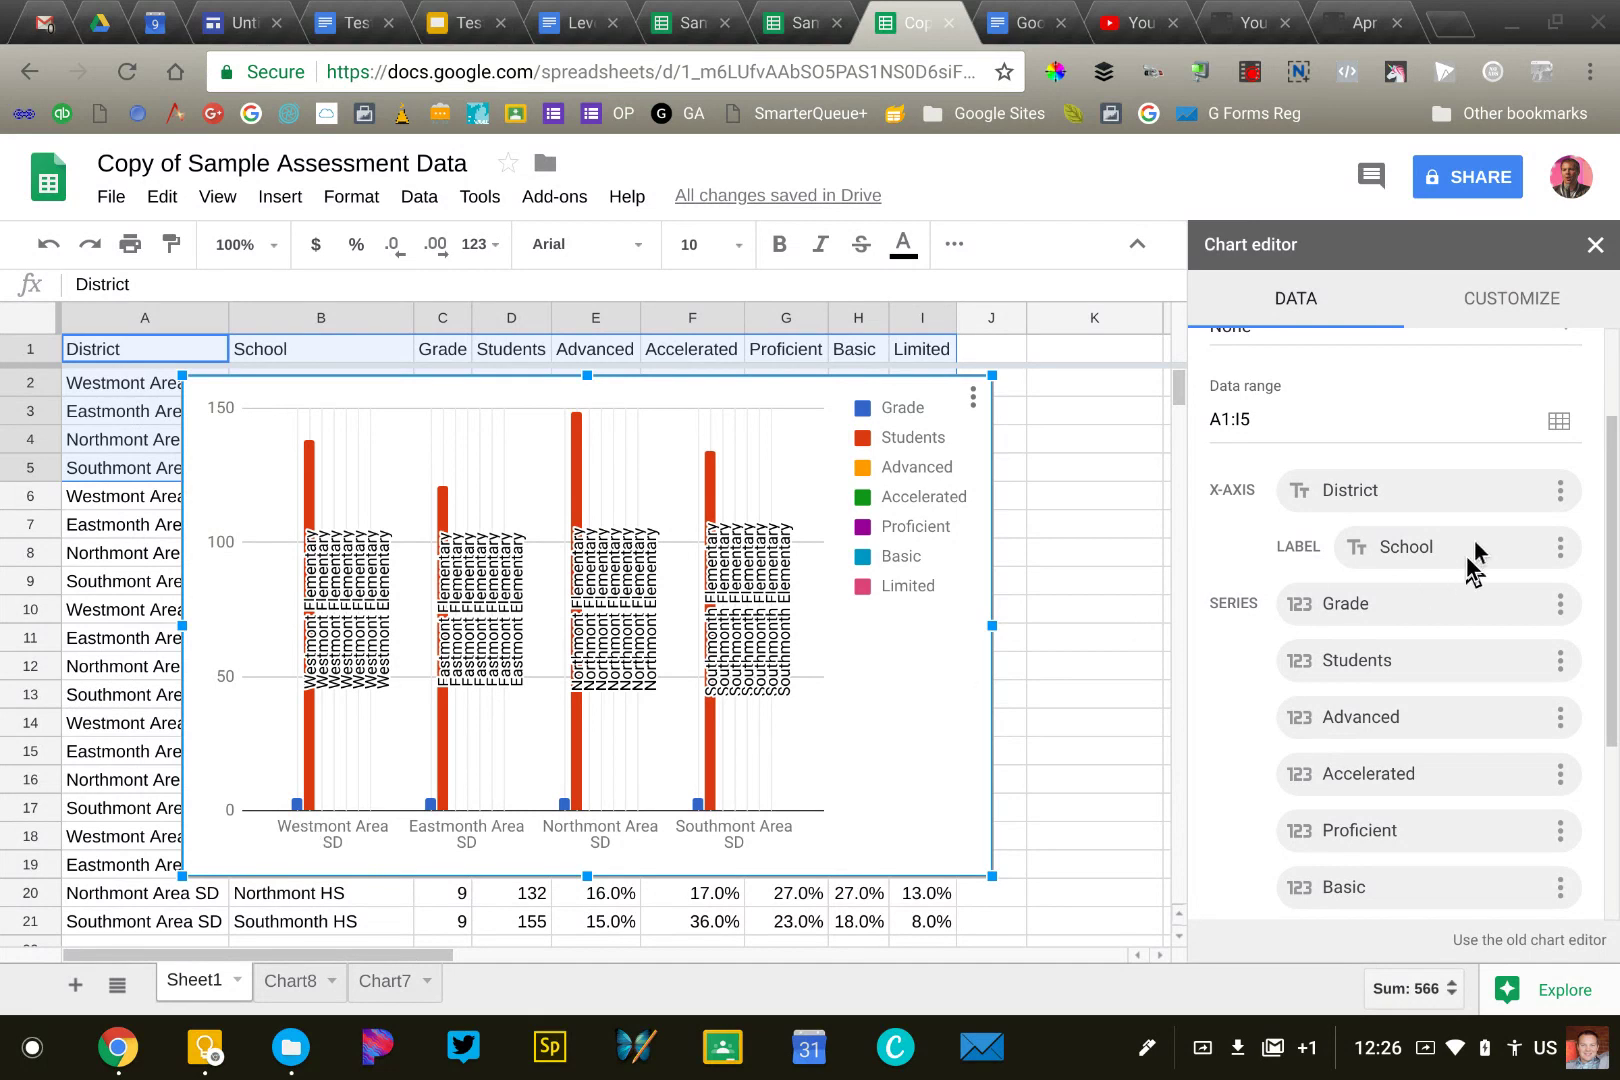
Remove the School label and the Grade and Students series from the chart
left_click(1559, 548)
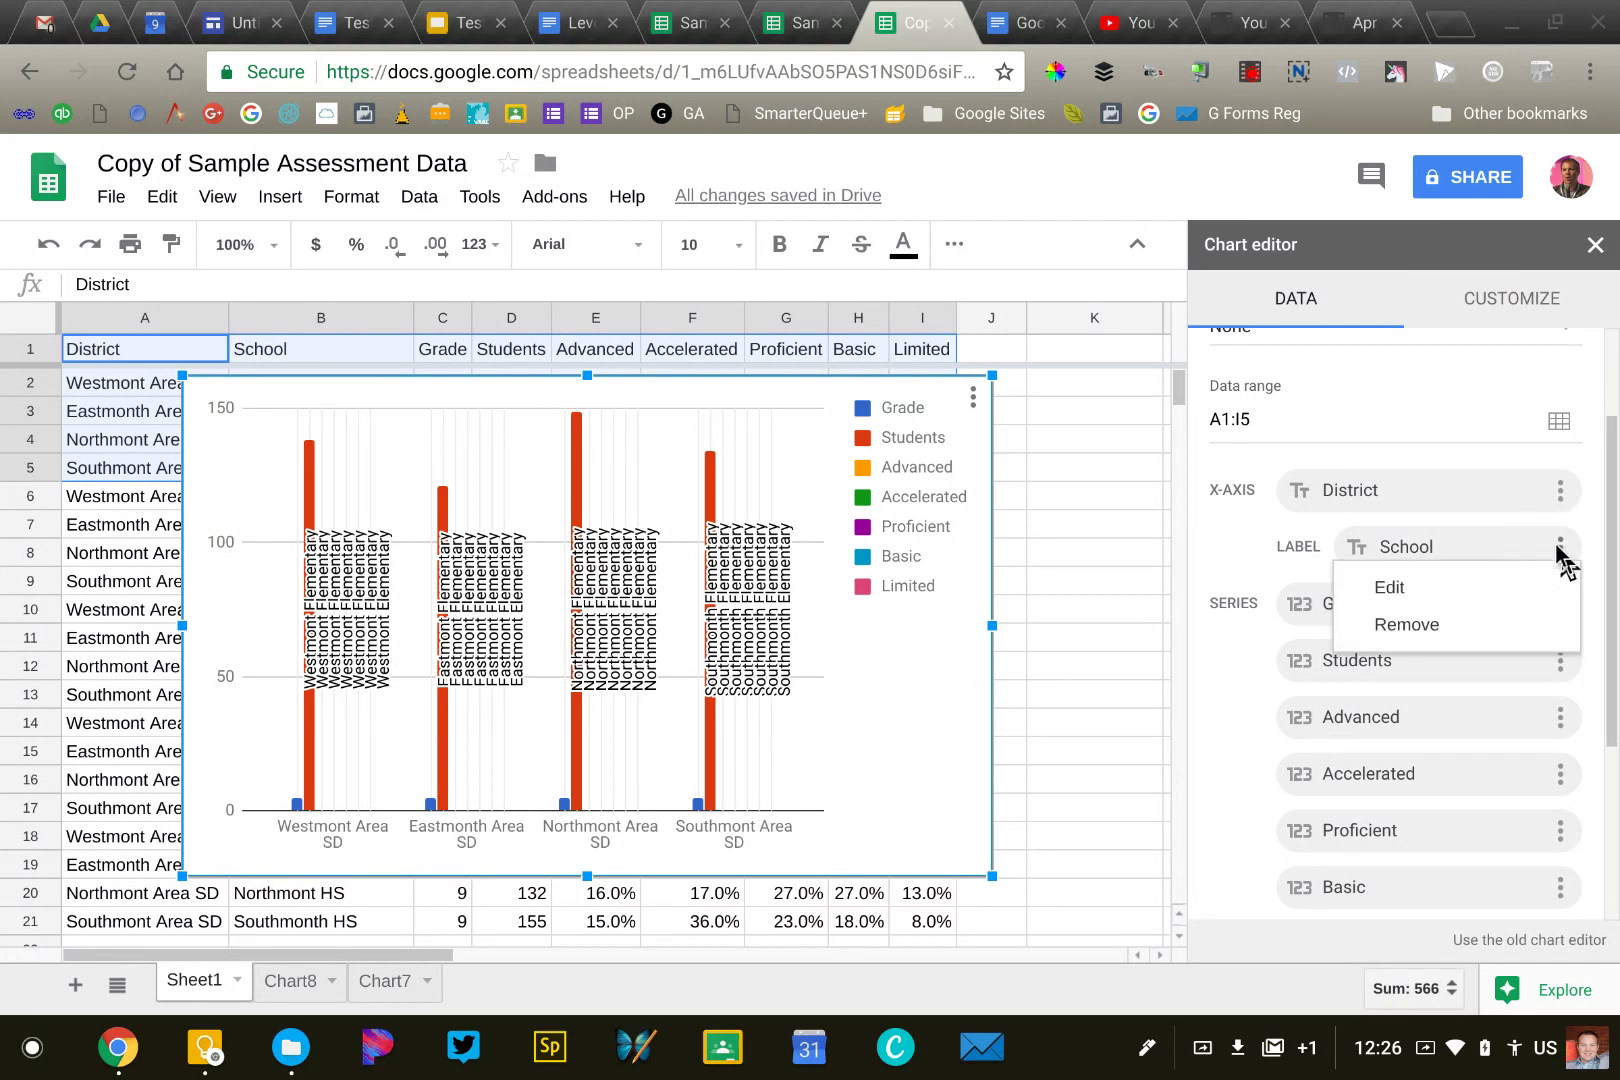
left_click(1416, 625)
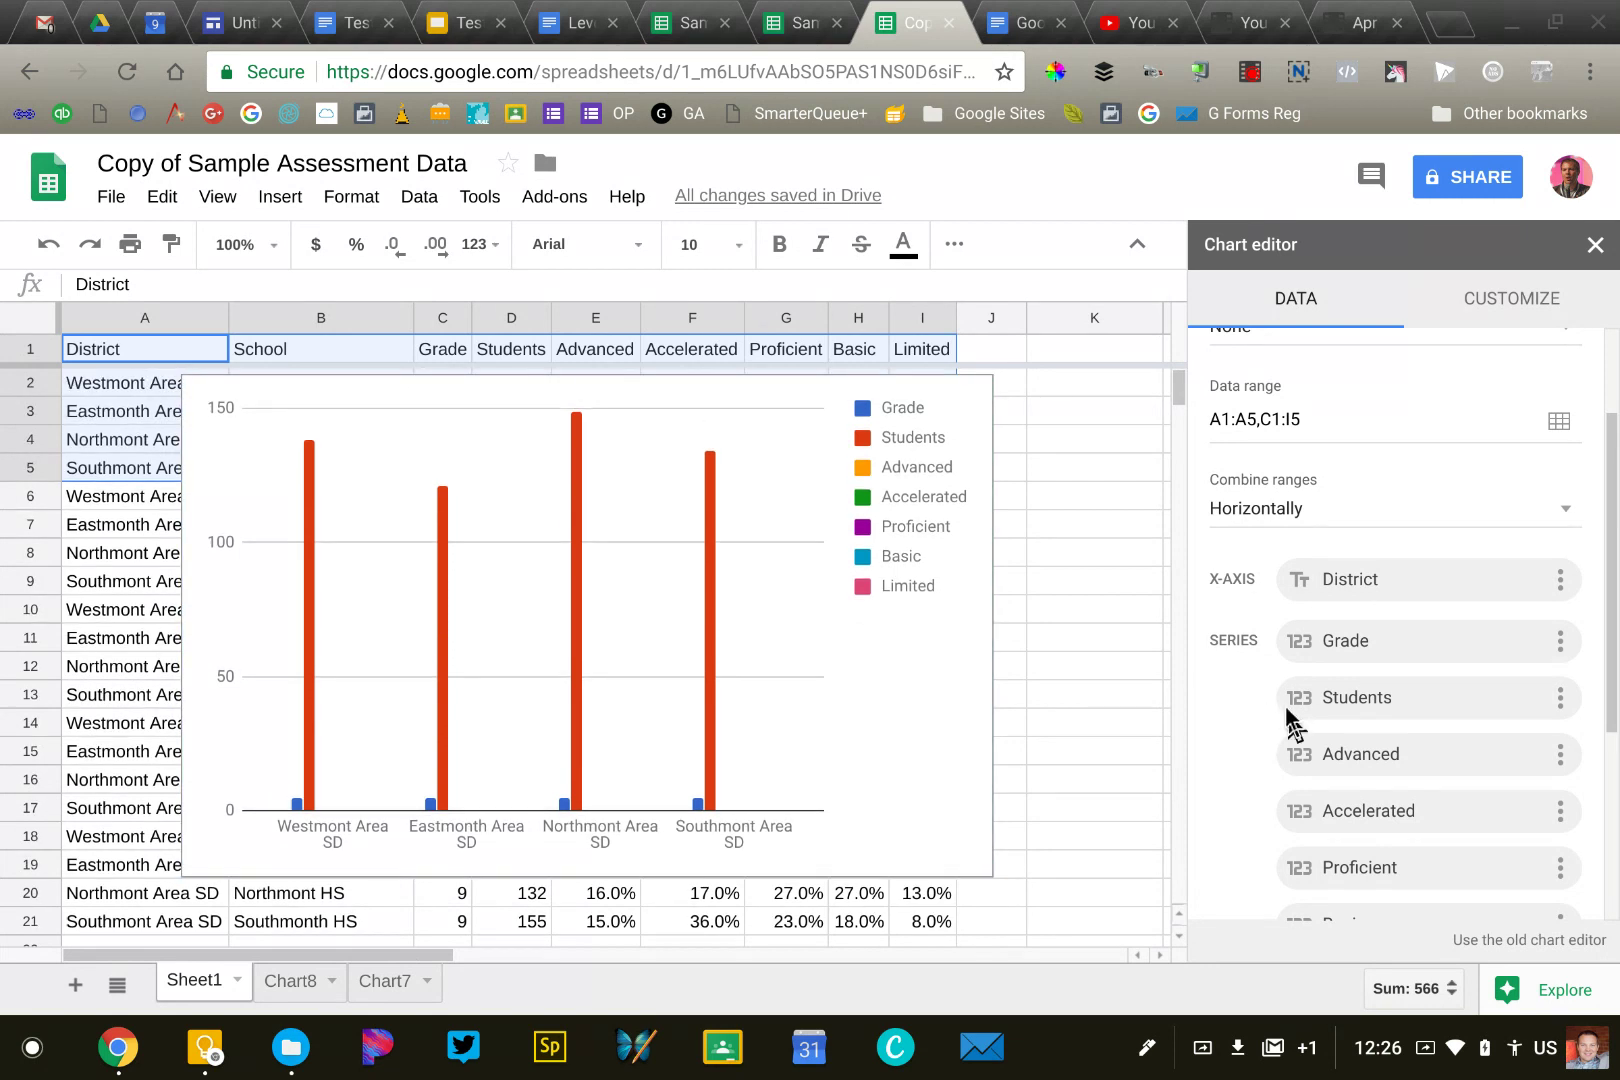
scroll(1290, 720, "down", 3)
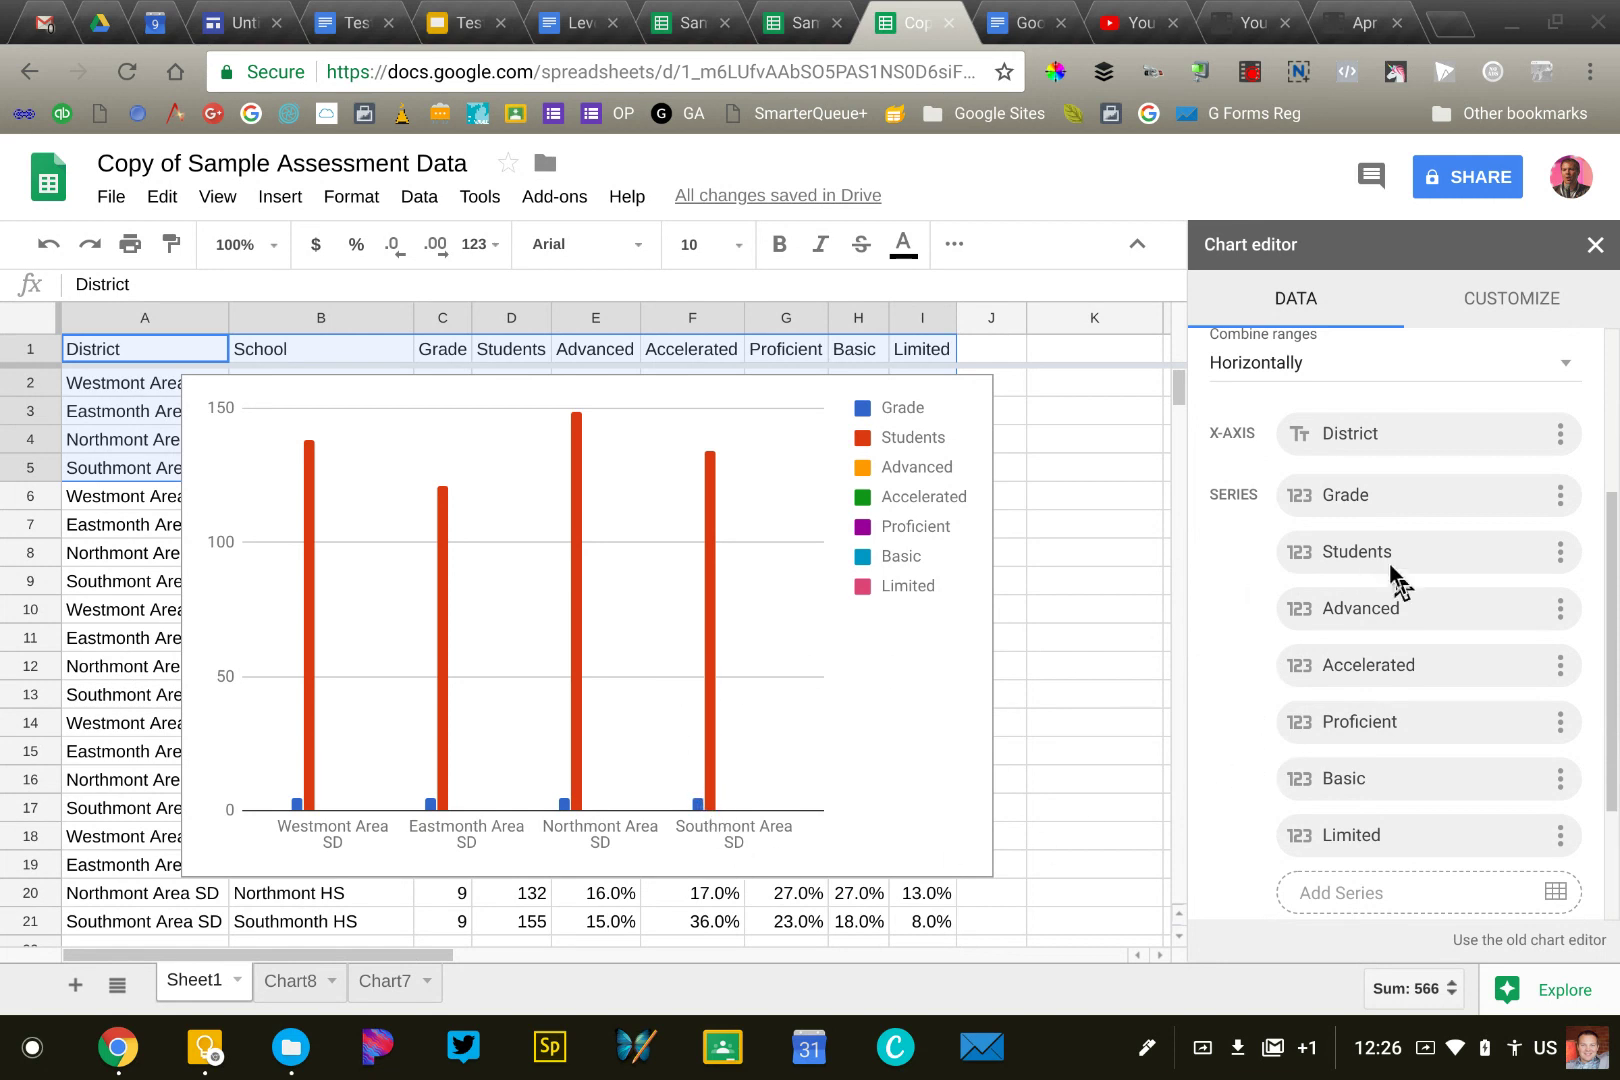
scroll(1390, 578, "up", 2)
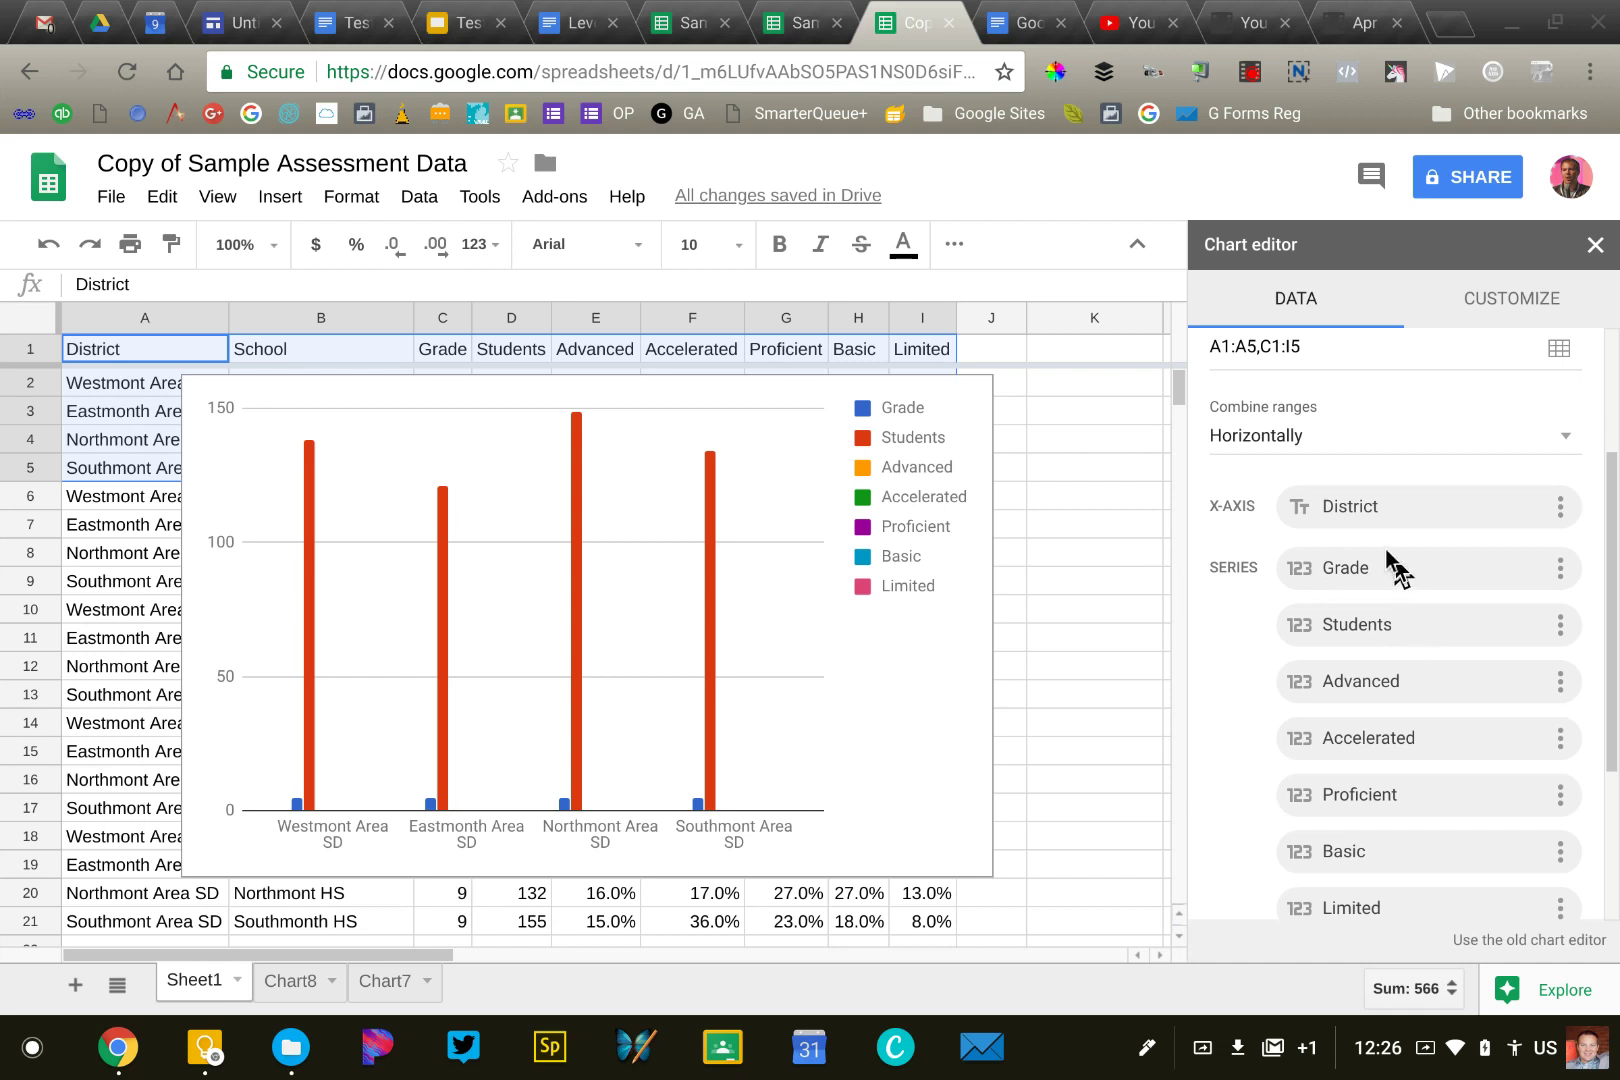
left_click(1556, 568)
left_click(1430, 648)
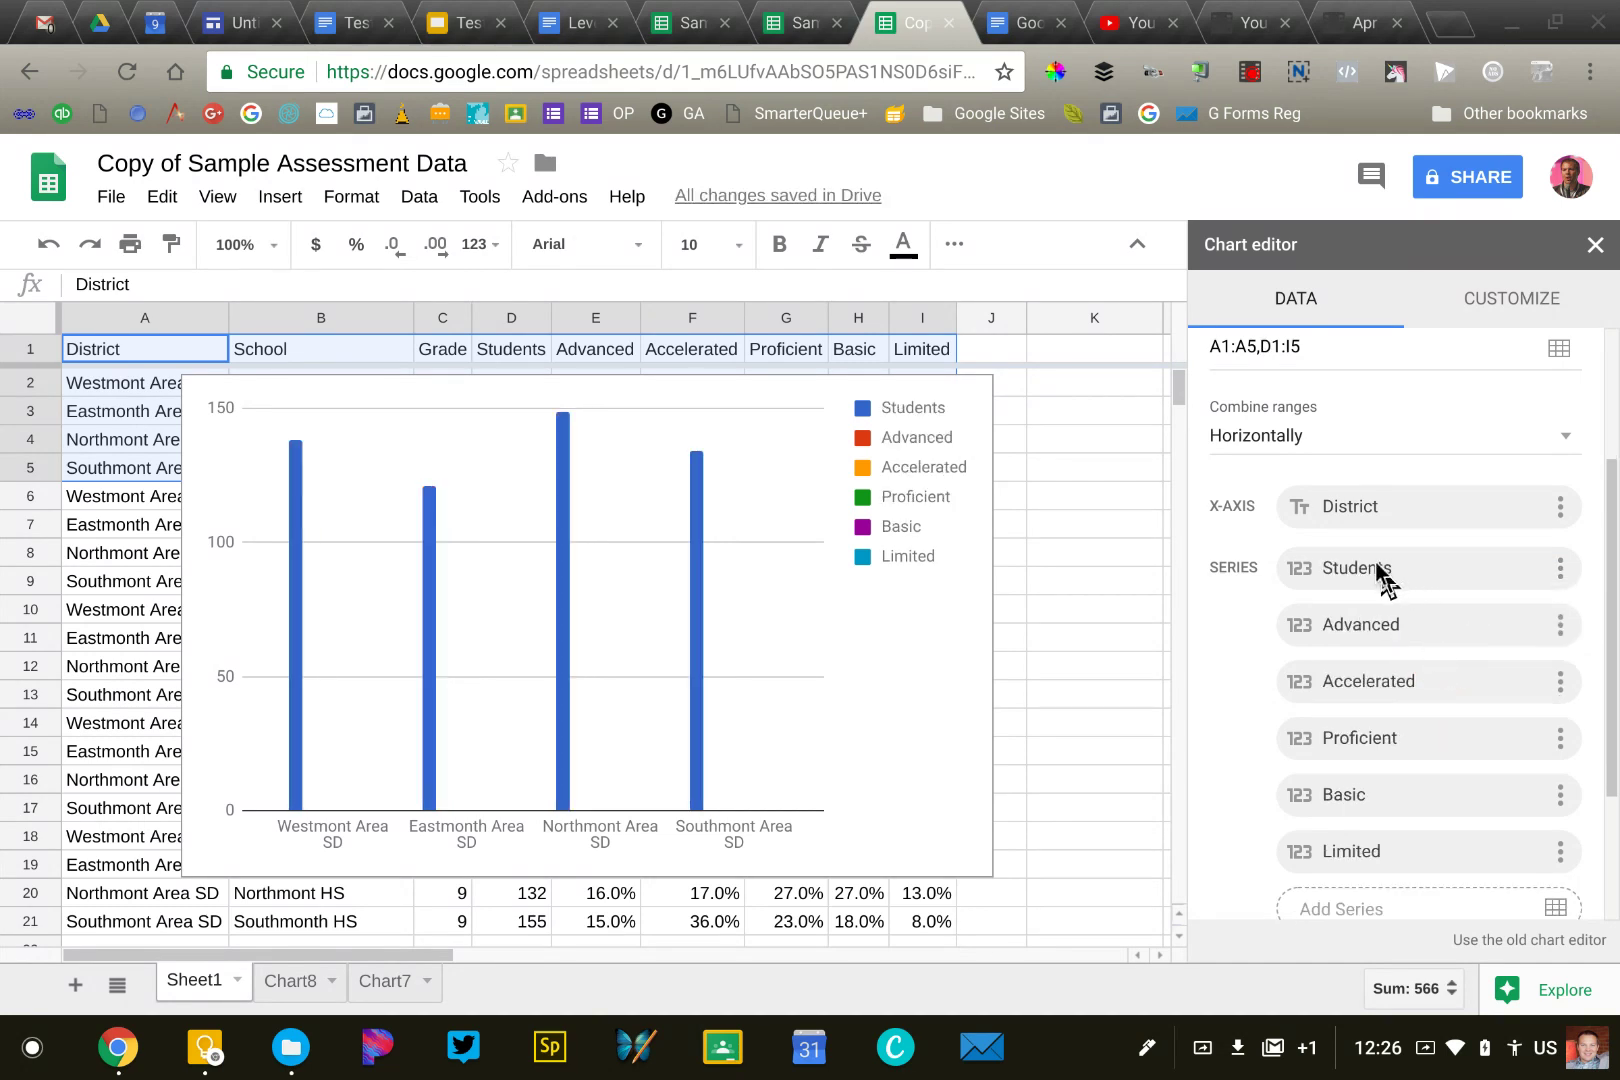
left_click(1559, 568)
left_click(1390, 645)
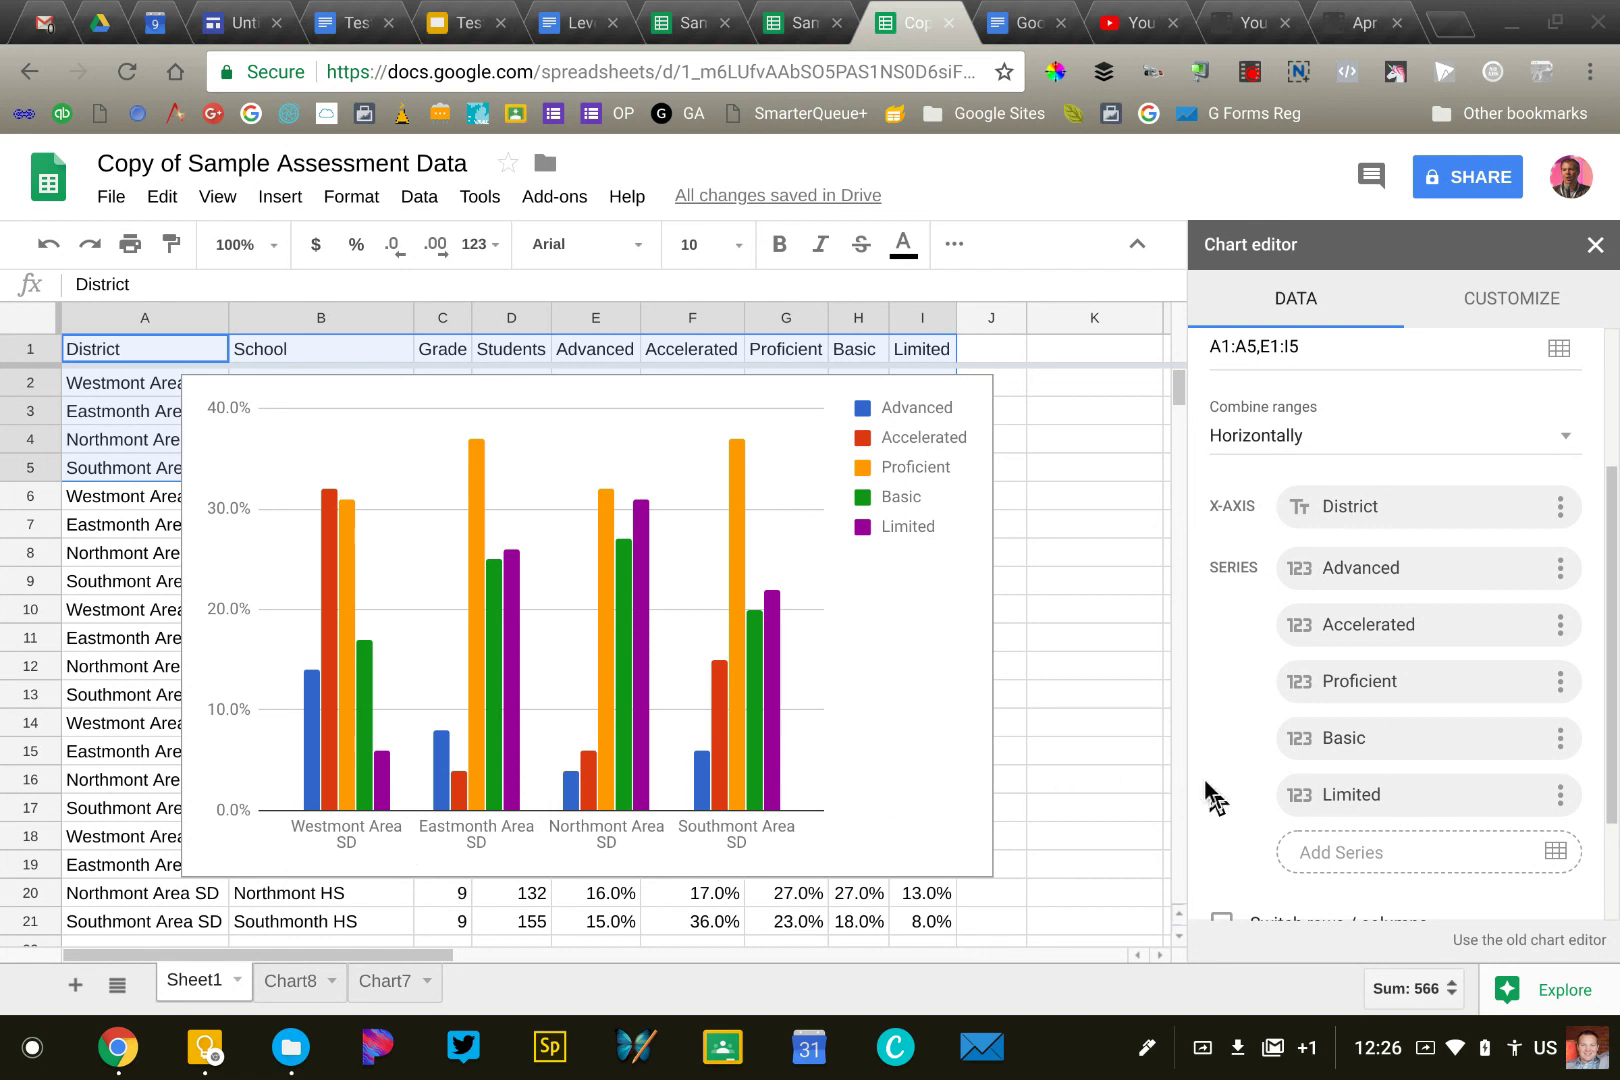
scroll(1220, 800, "down", 2)
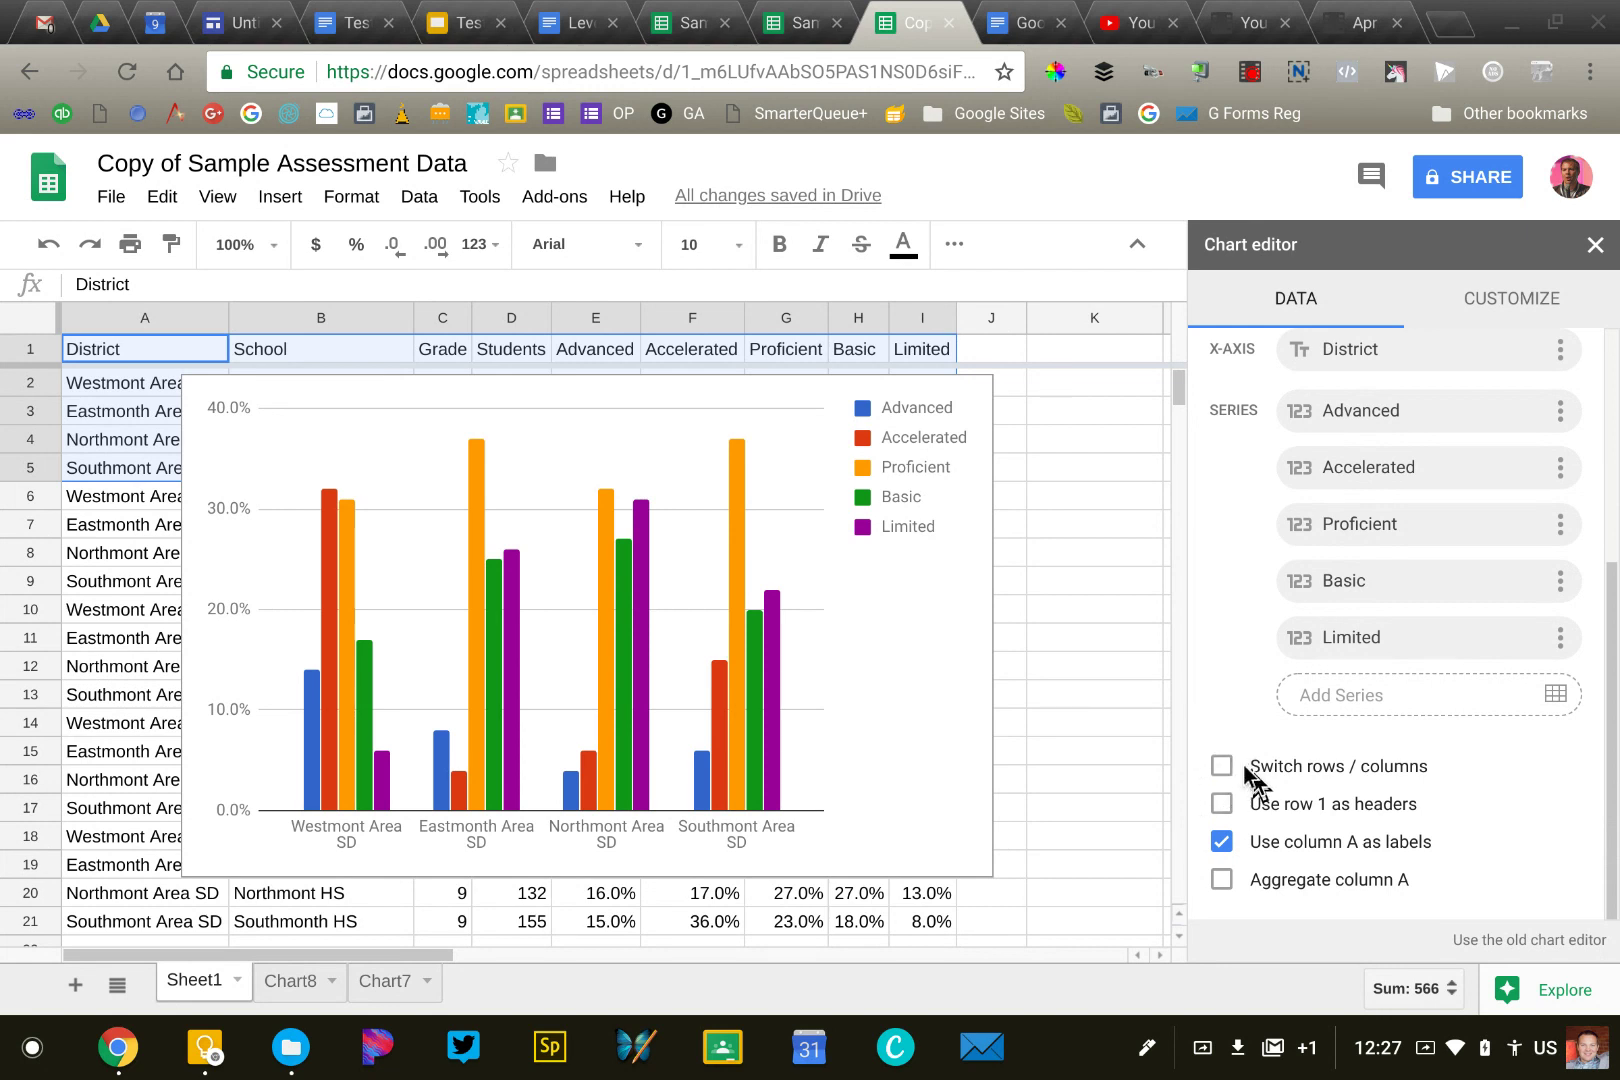
left_click(1221, 767)
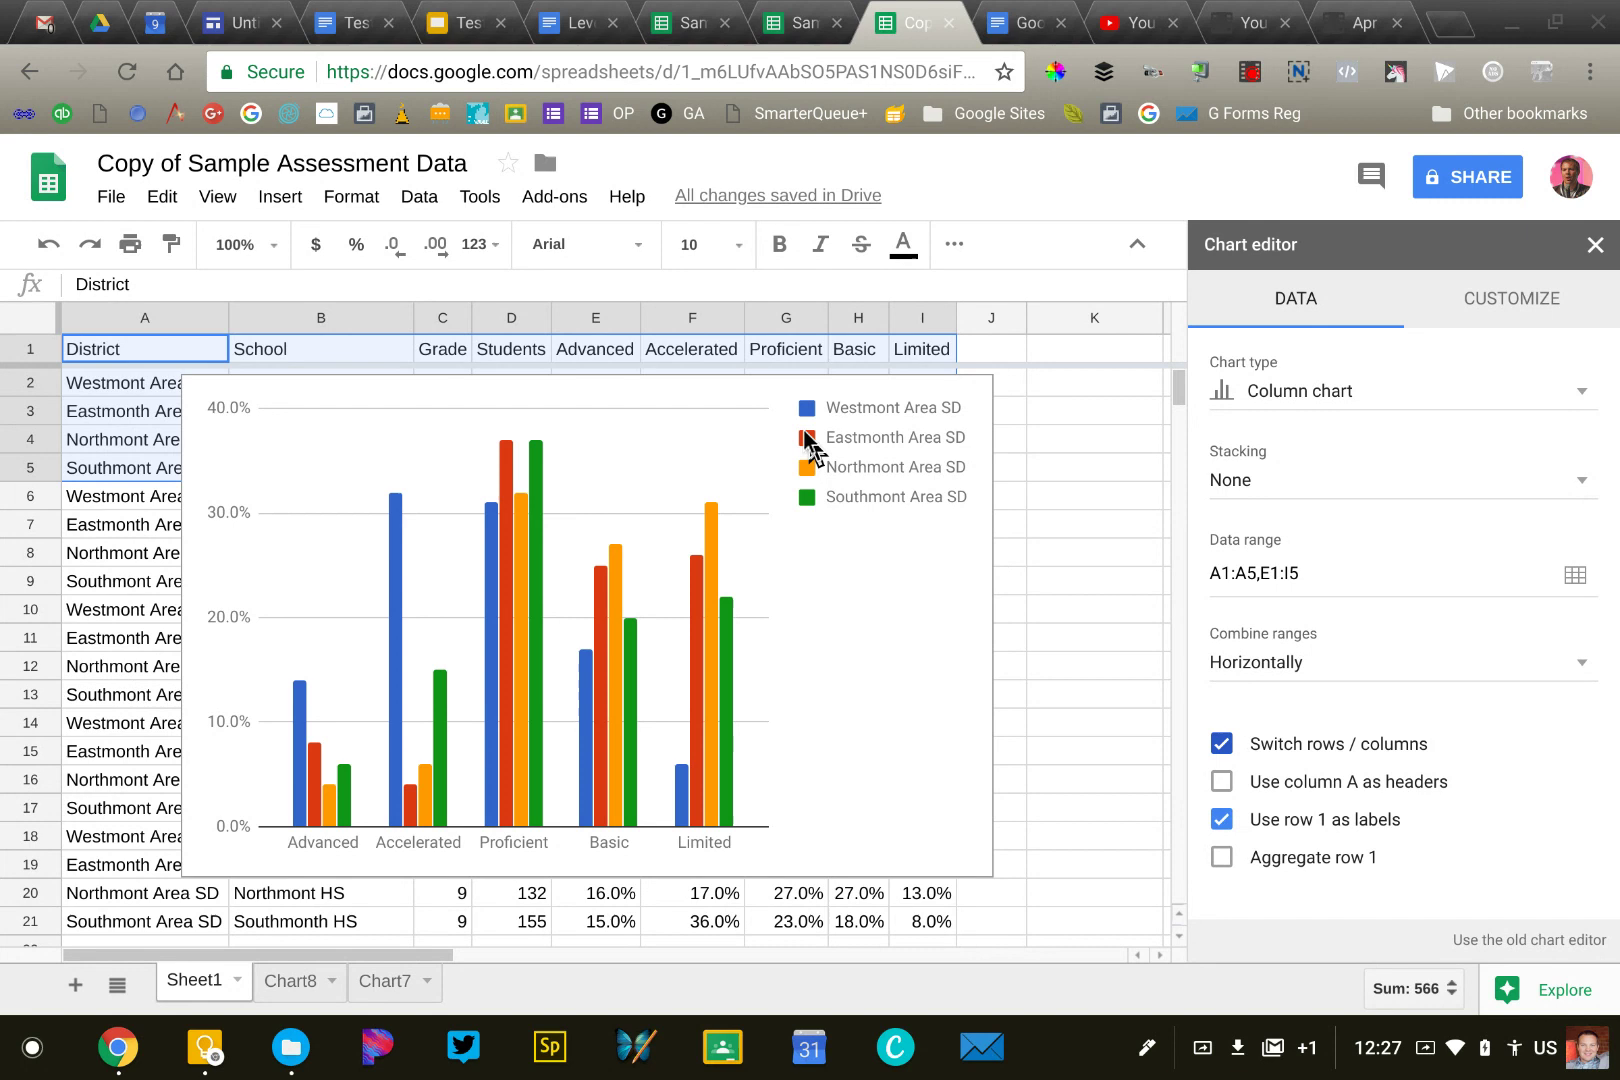
left_click(1218, 744)
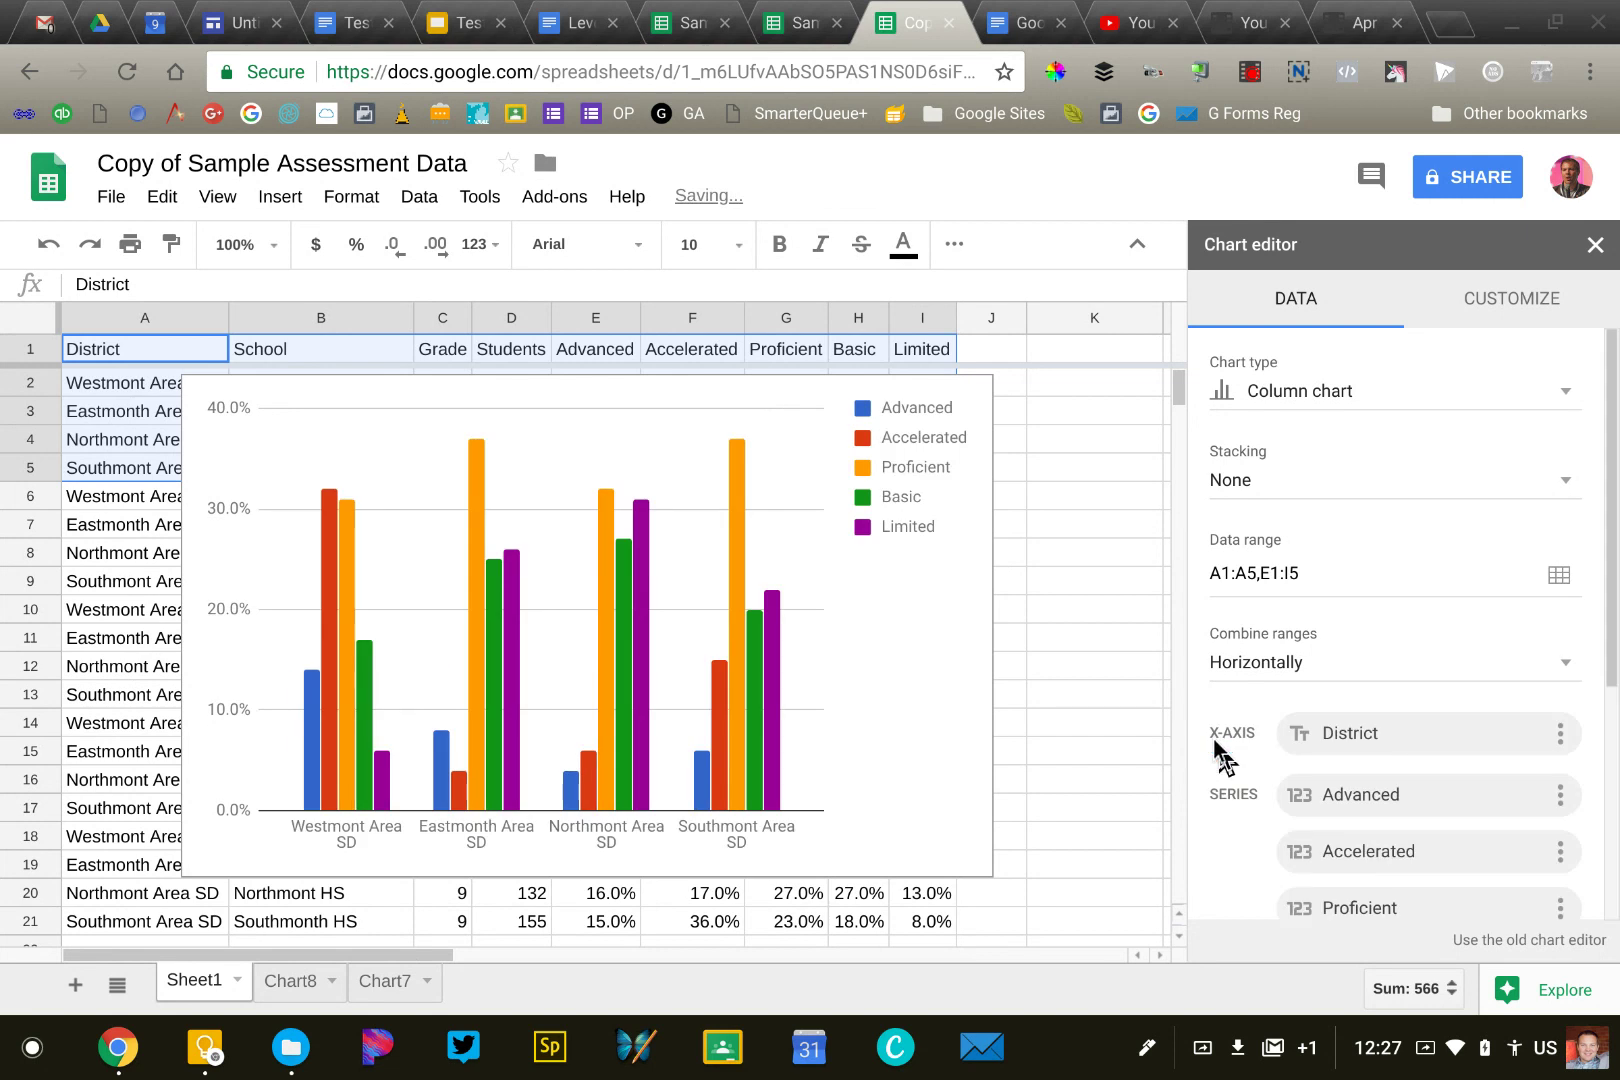
Move the grade-5 district column chart to its own sheet, Chart9
left_click(895, 690)
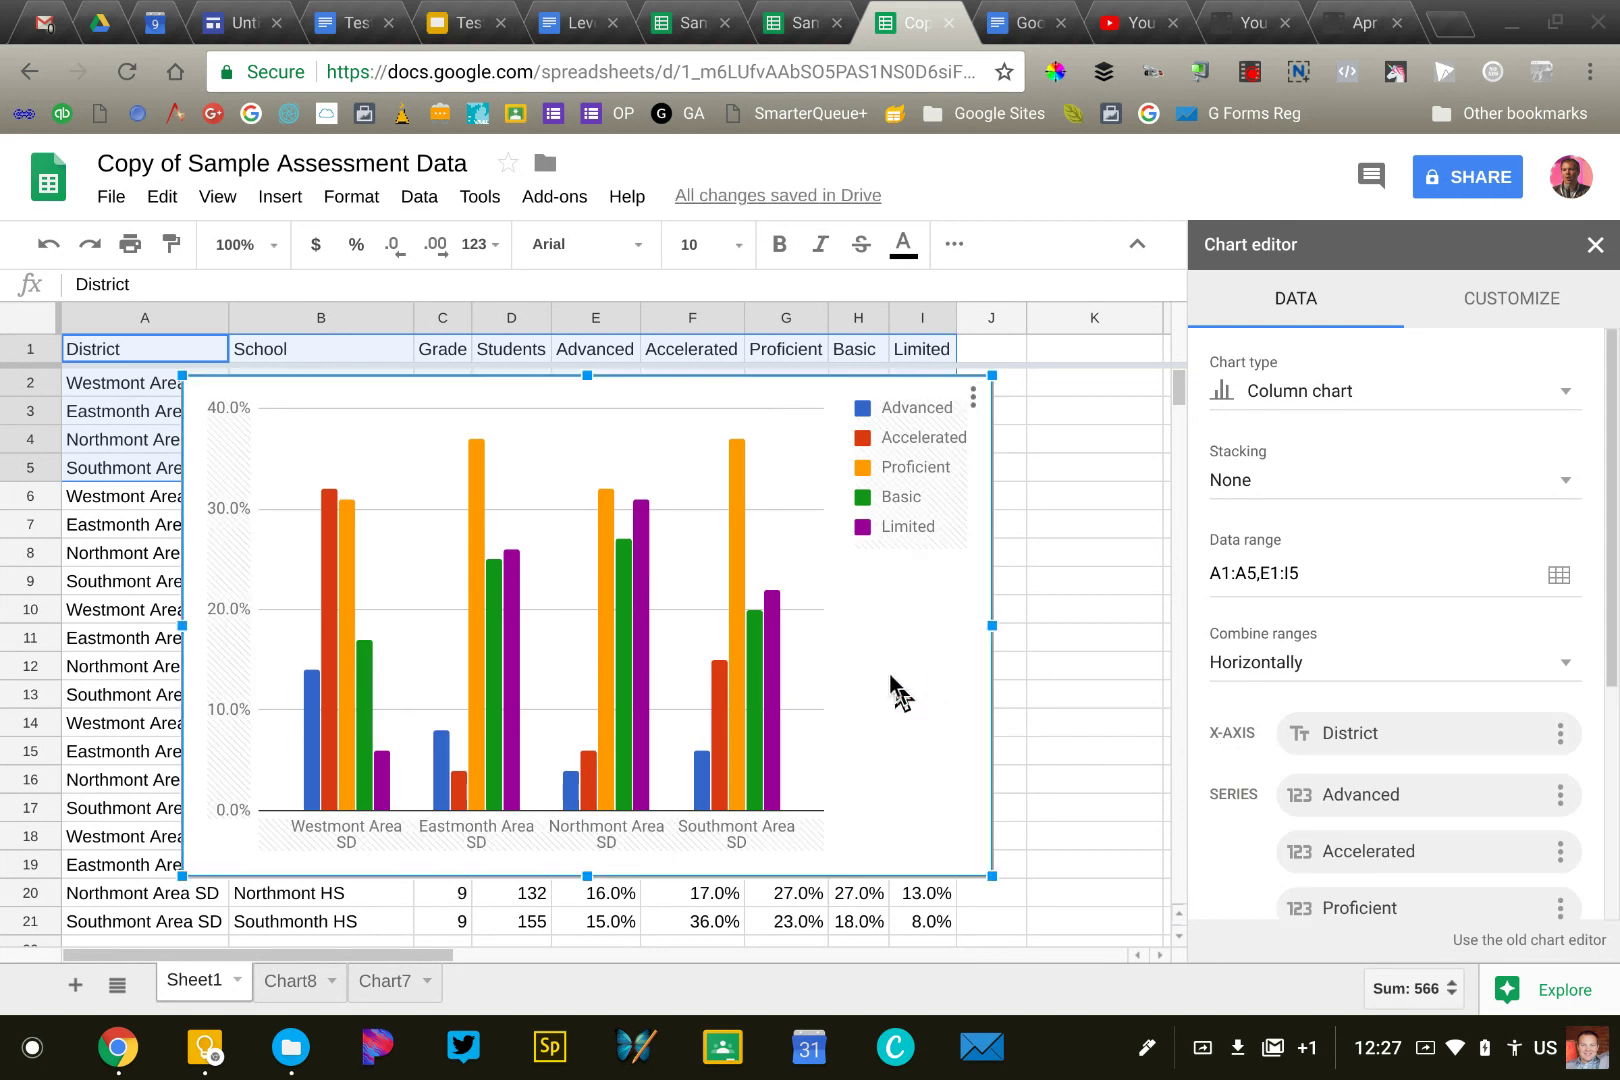
left_click(972, 398)
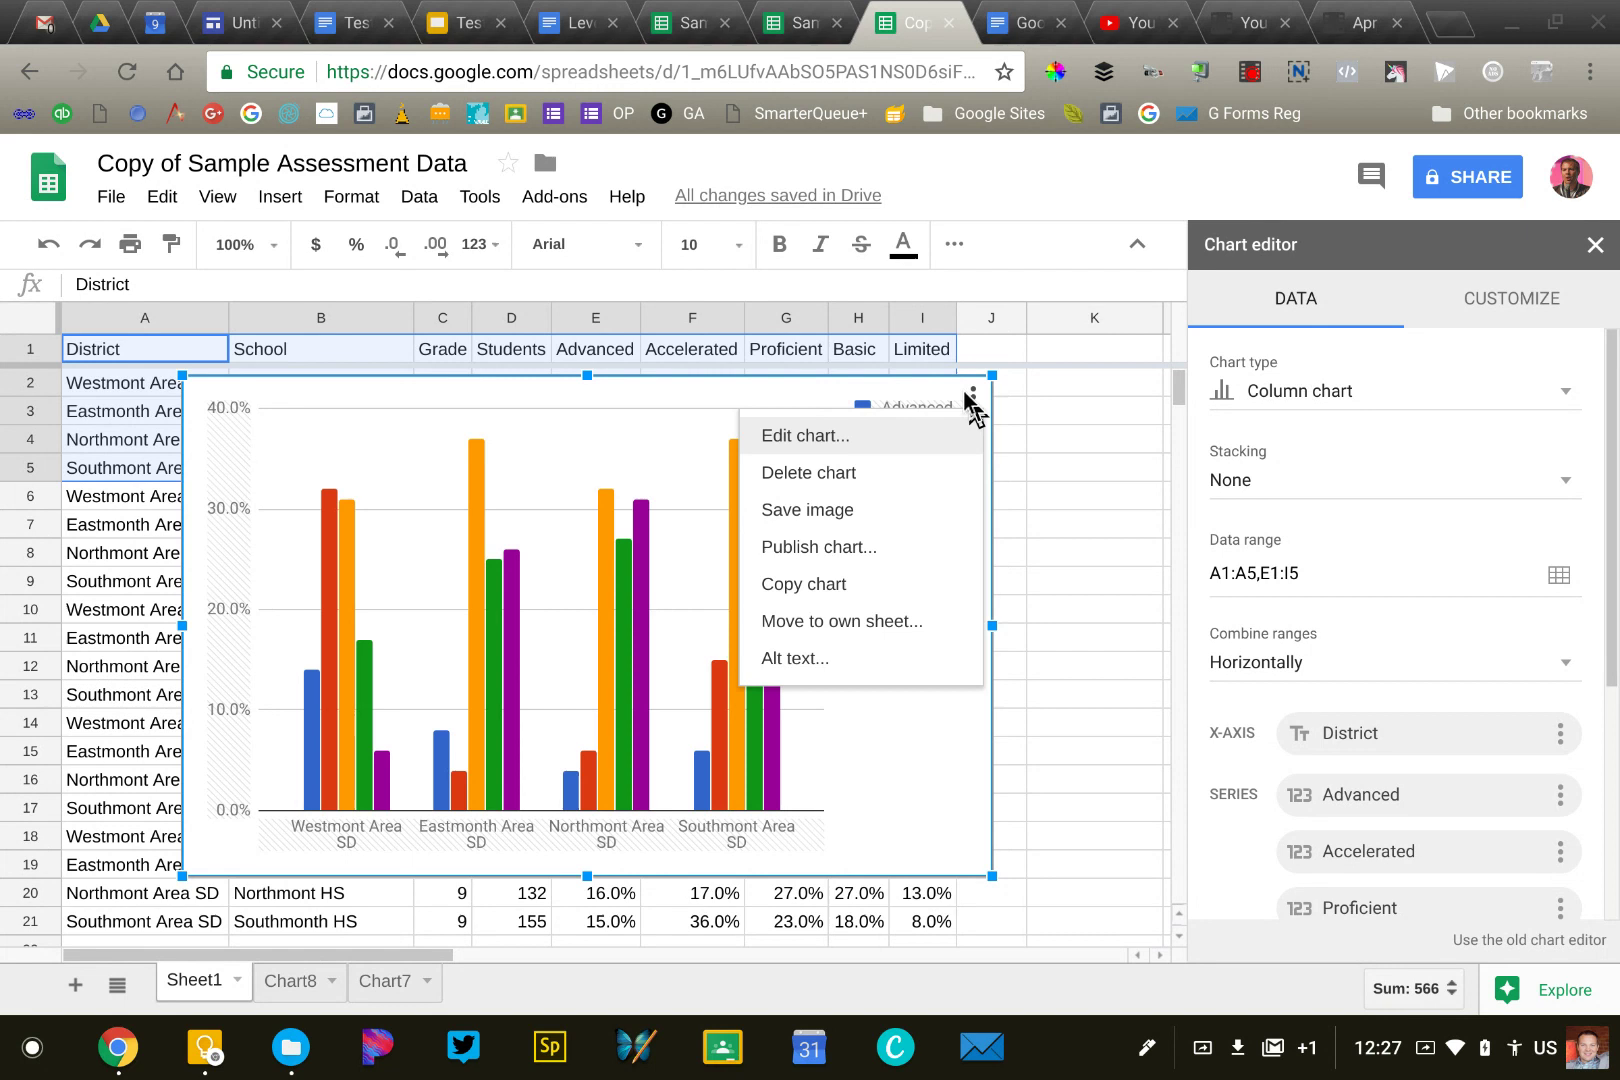
left_click(886, 621)
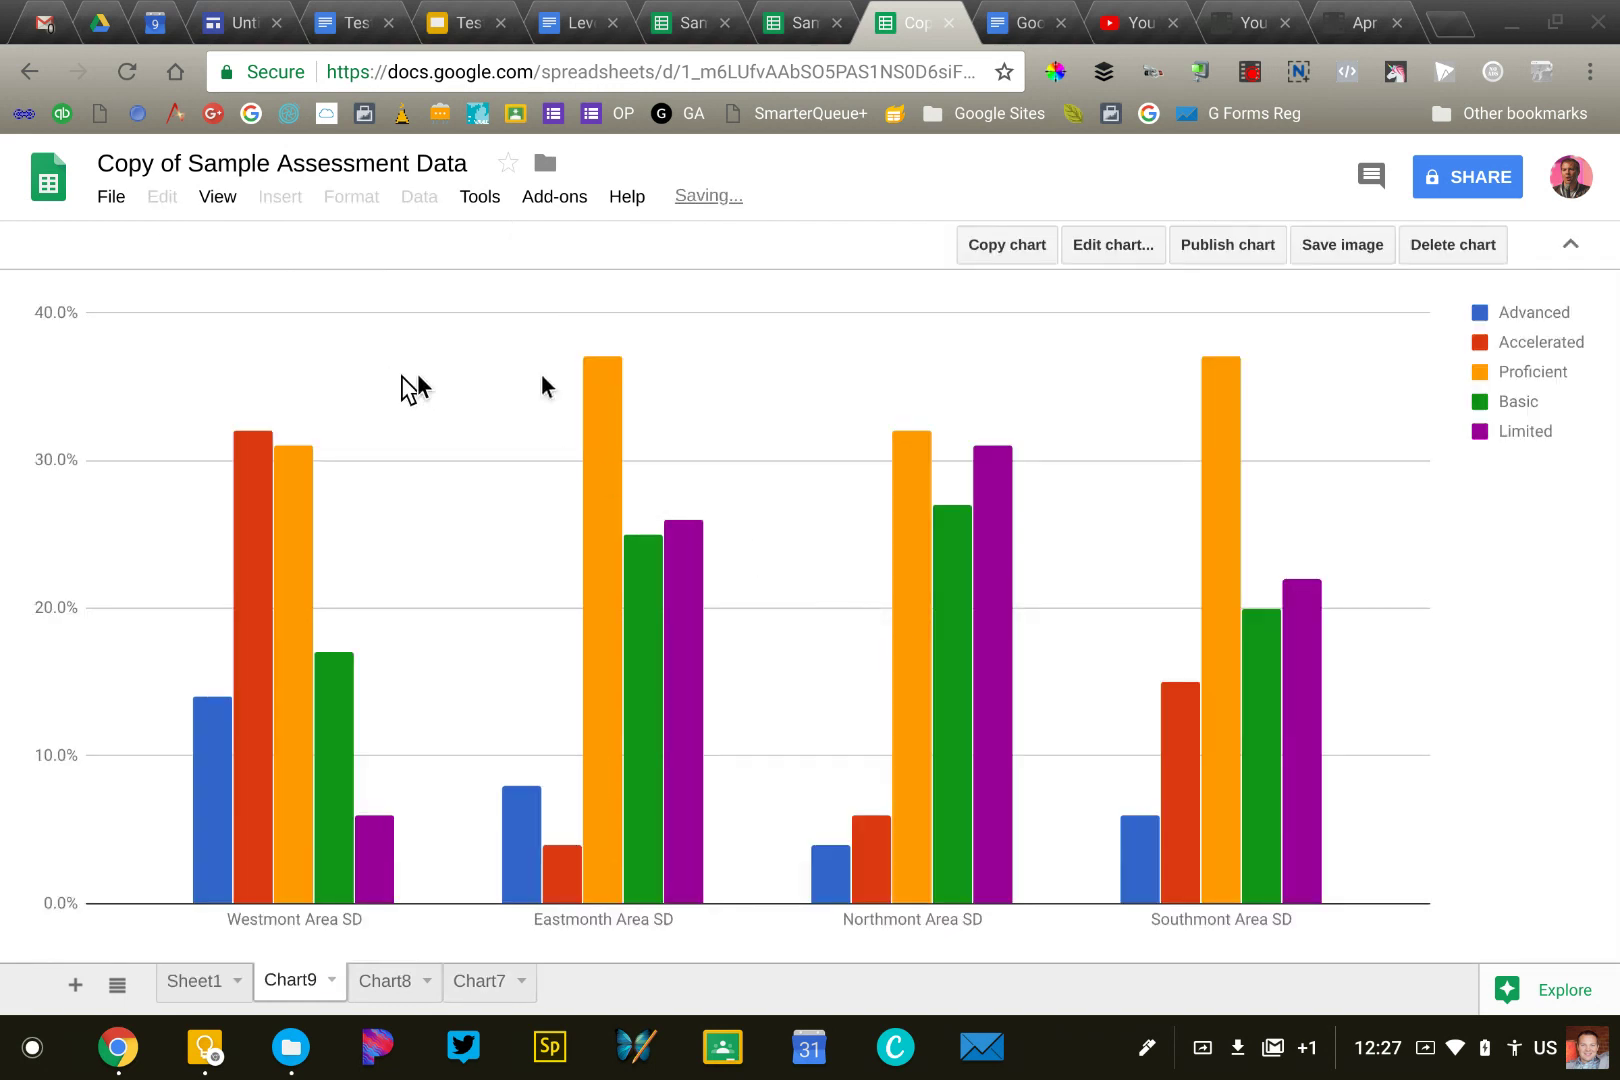
Reopen the Chart editor on Chart9 and view its Customize options
left_click(1108, 262)
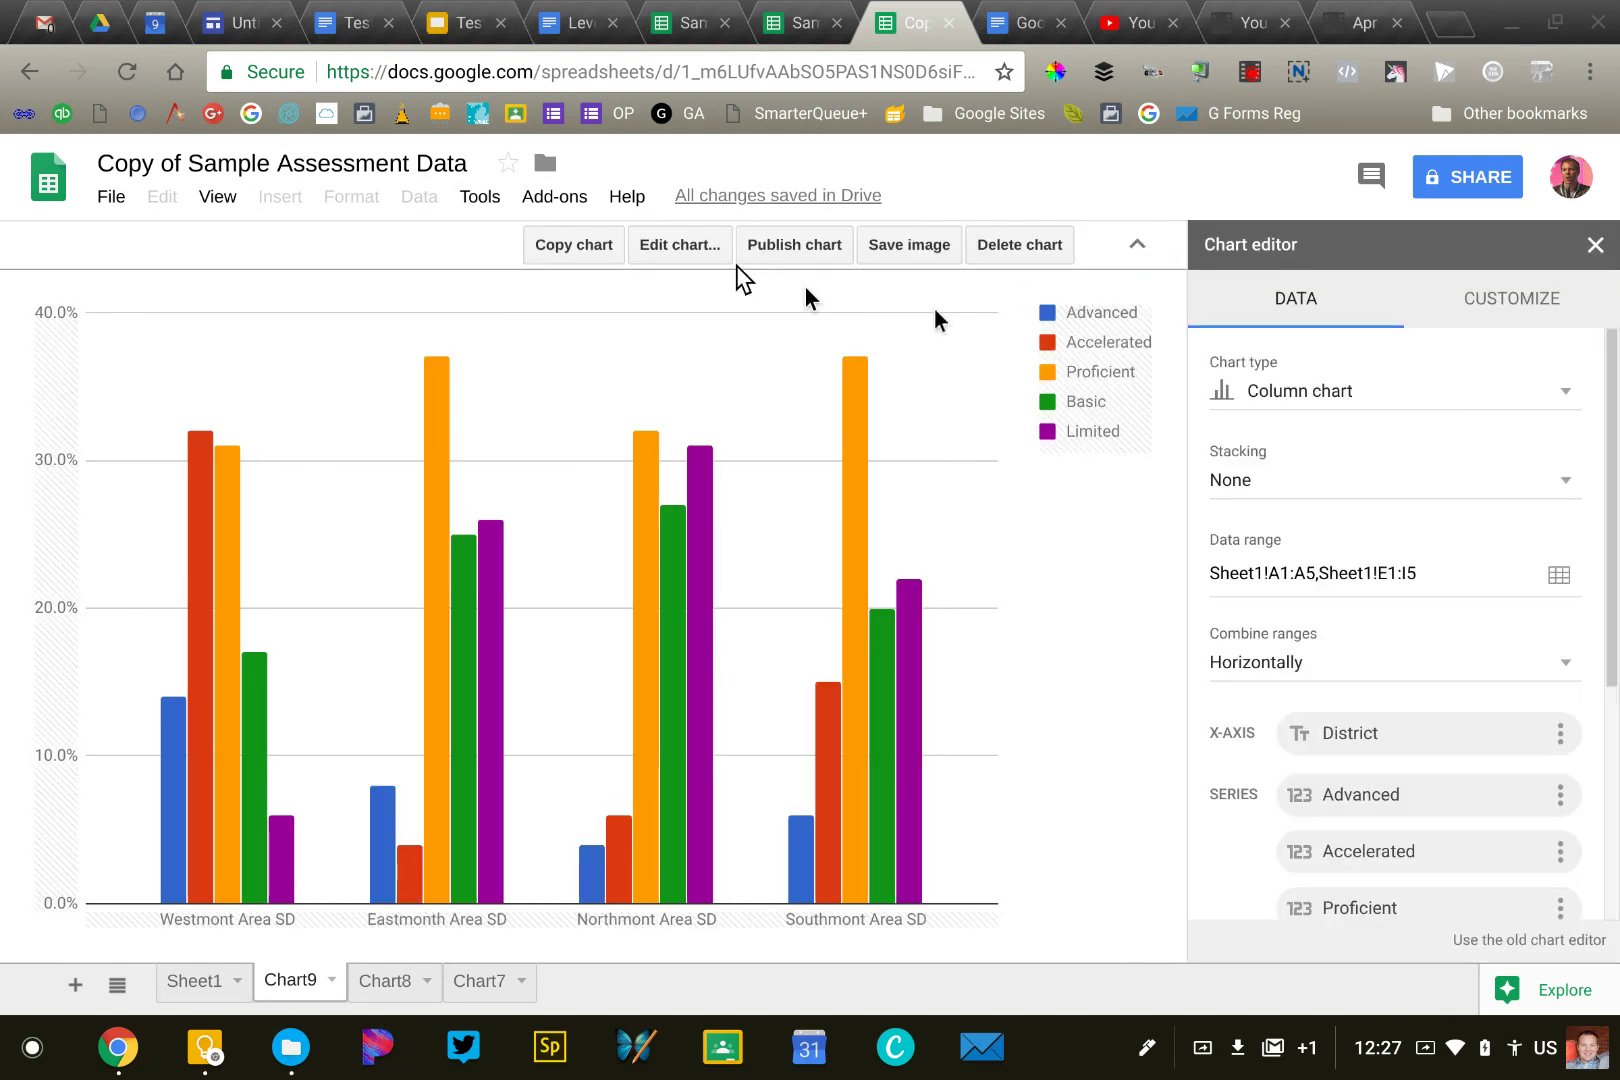
scroll(1229, 590, "down", 4)
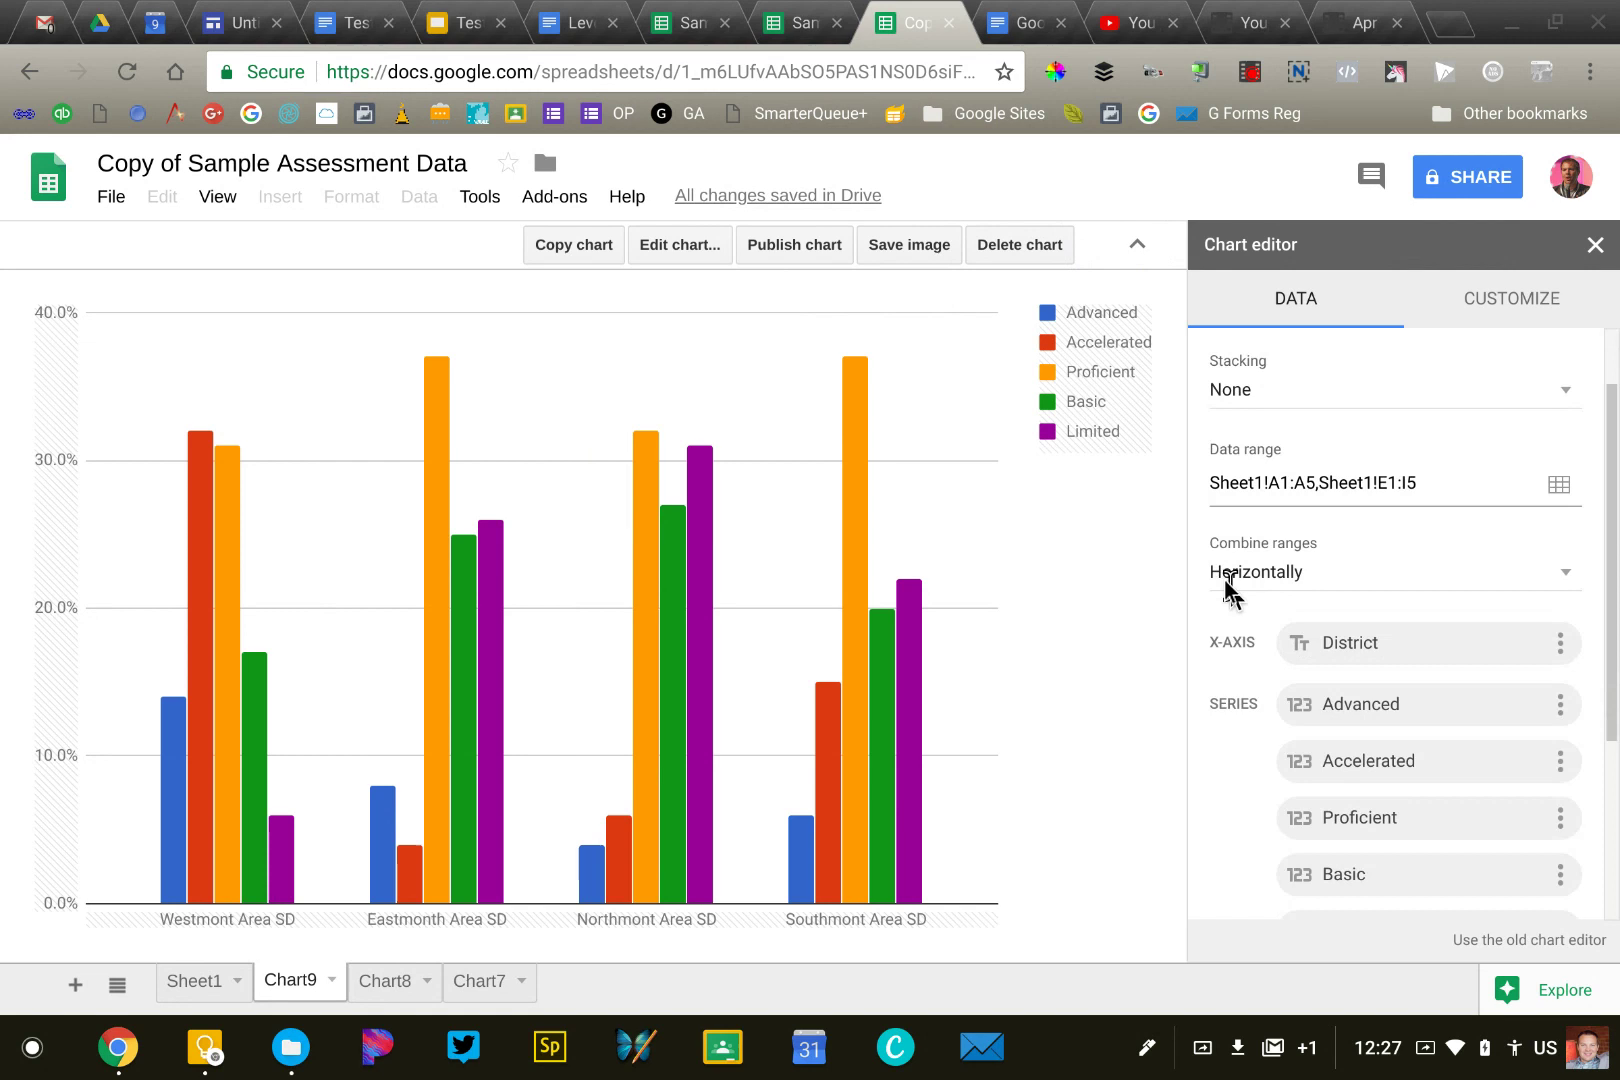
scroll(1224, 580, "up", 3)
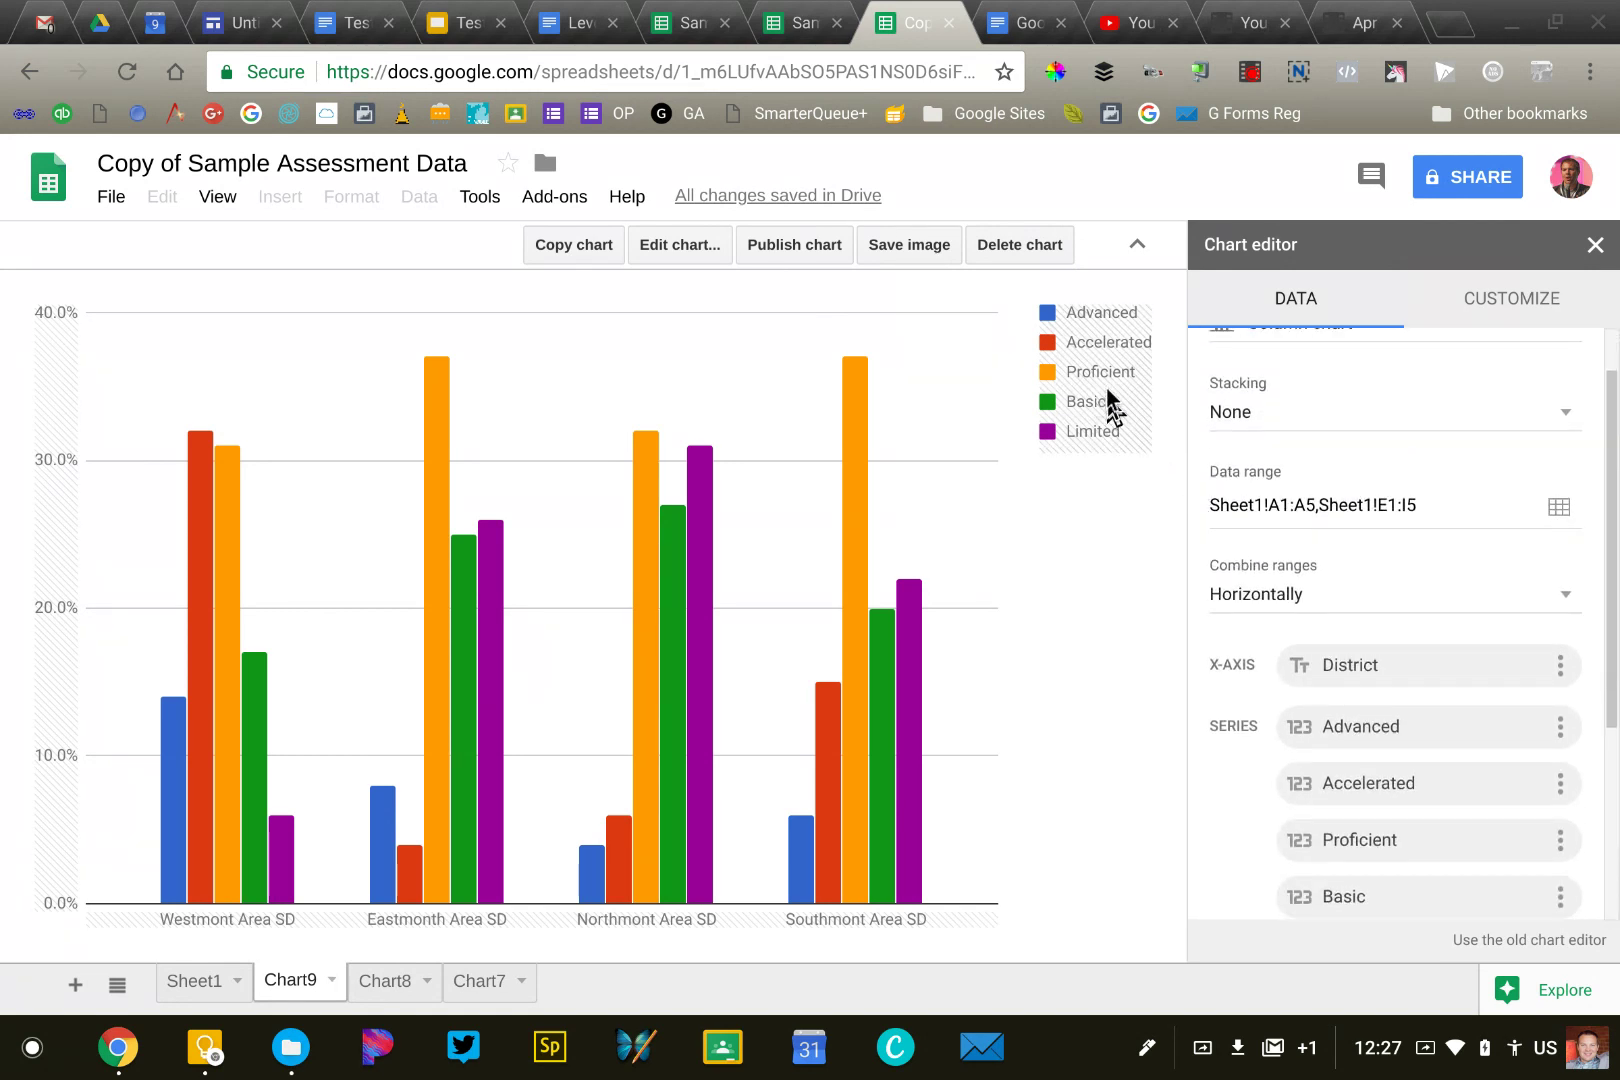
left_click(1515, 305)
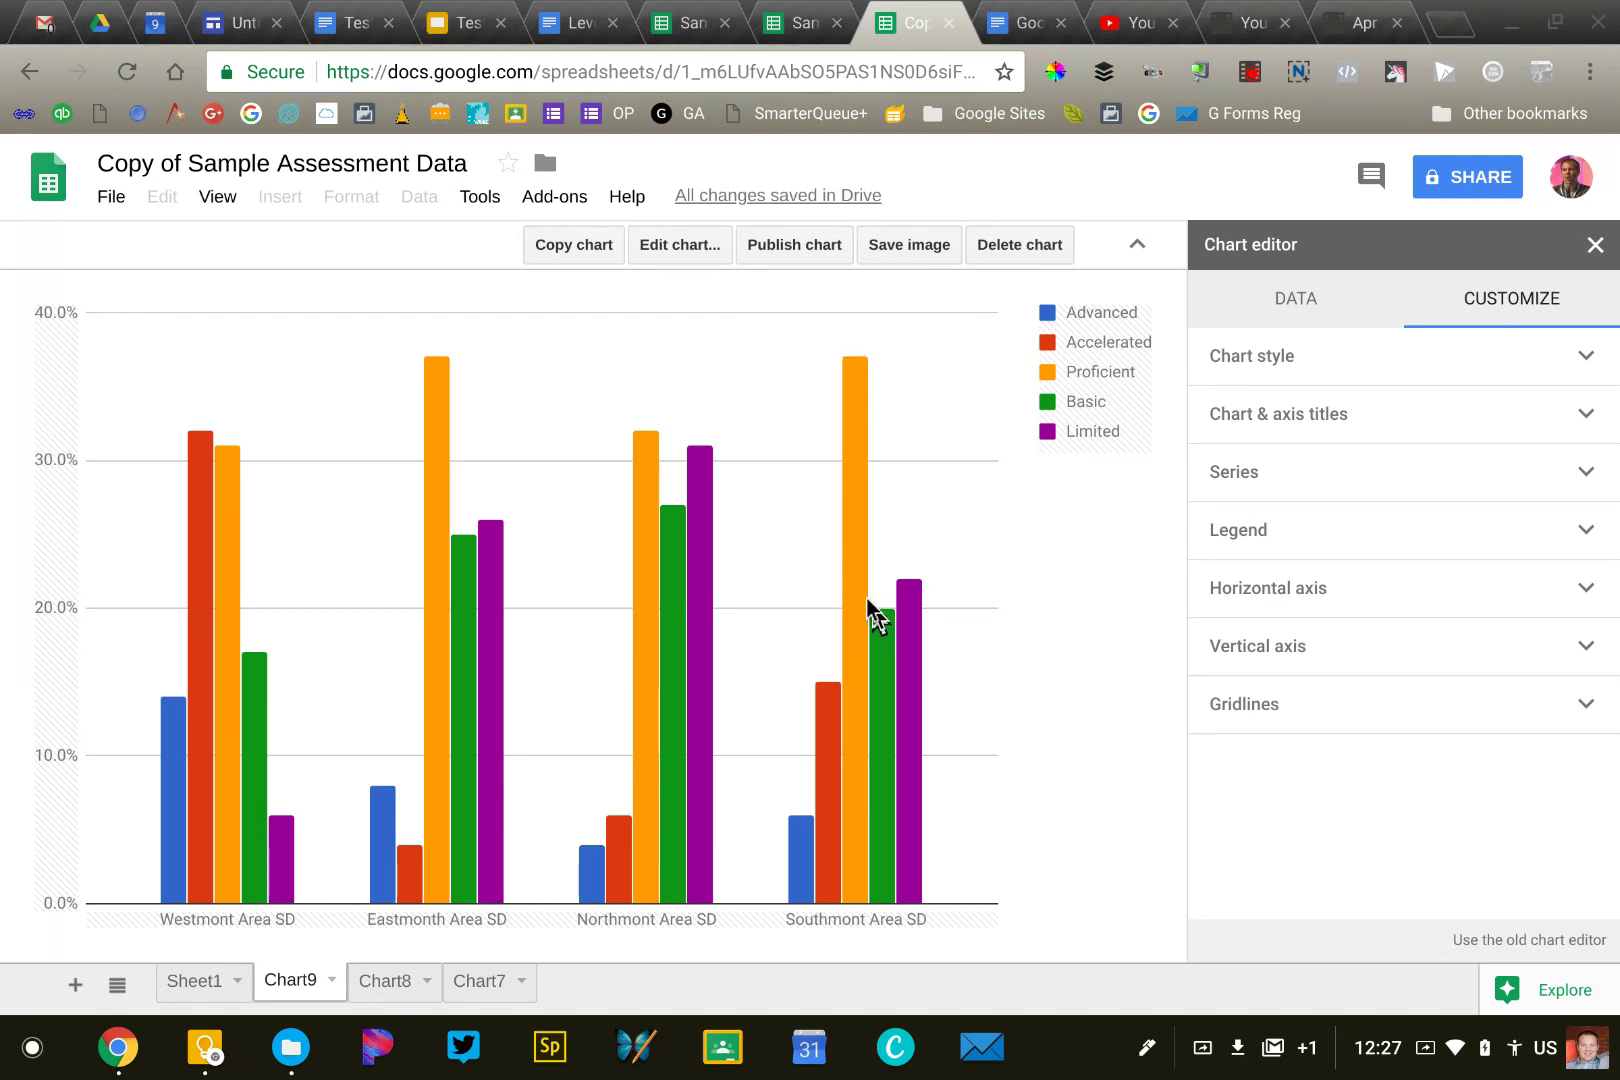
Close the Chart editor panel, leaving only the district column chart visible
left_click(1595, 245)
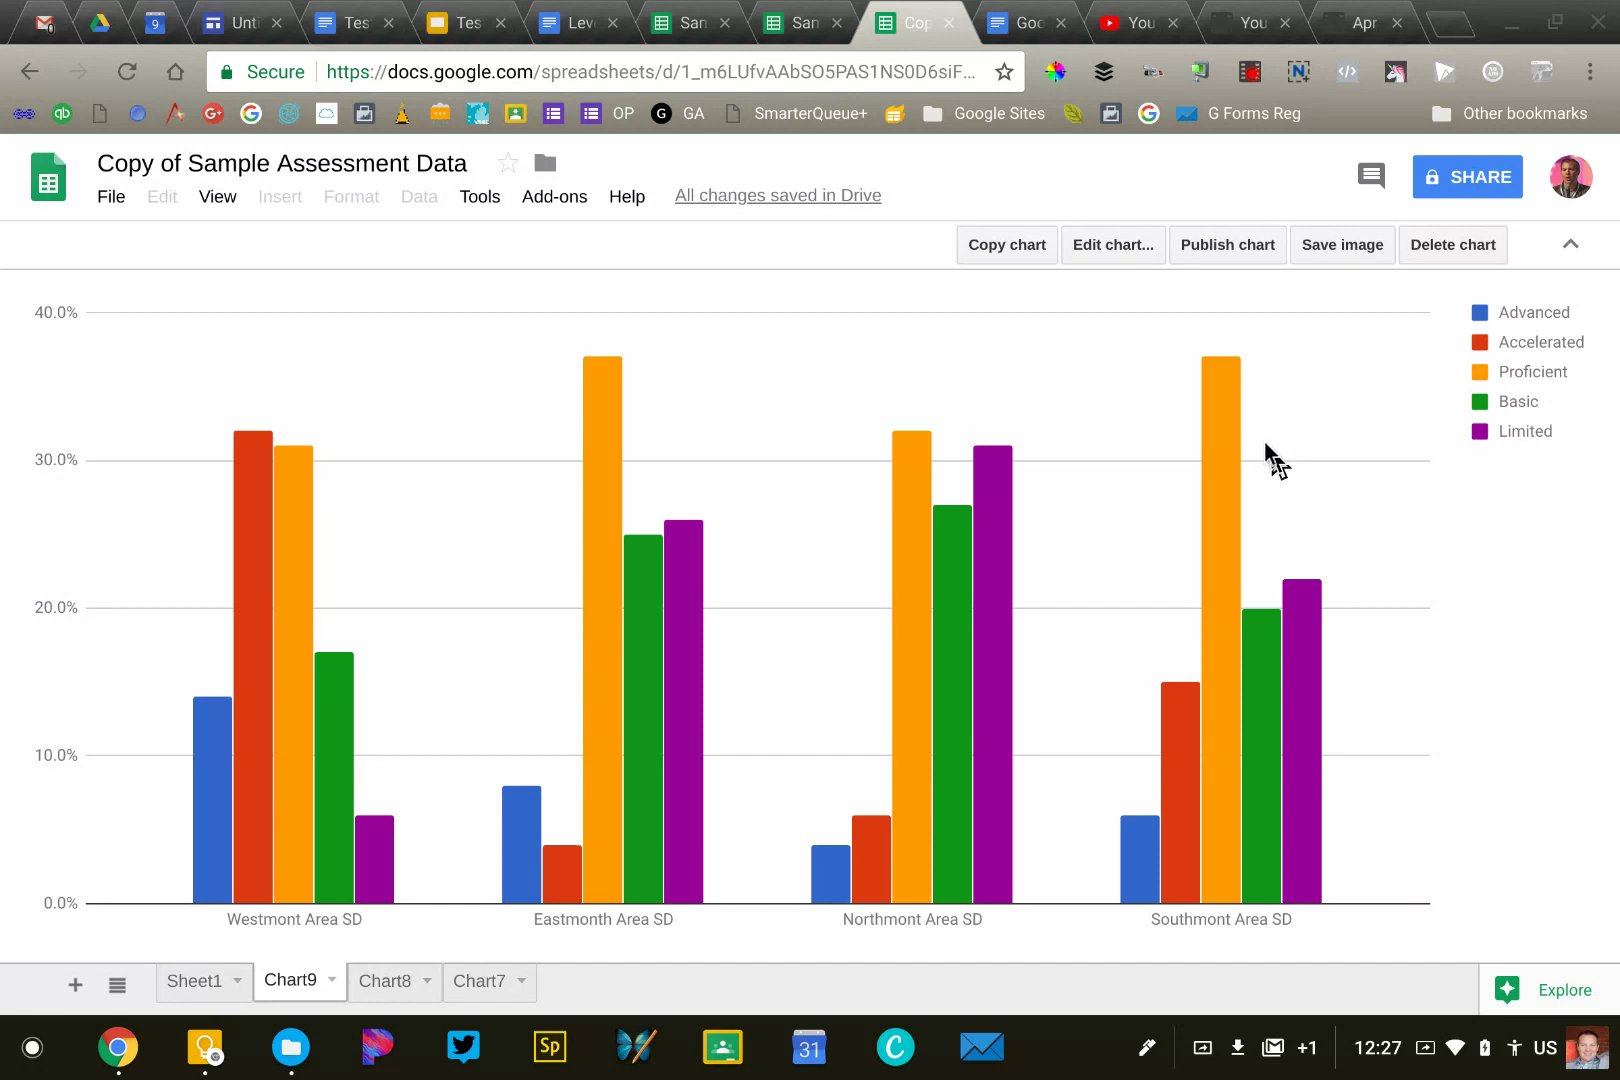